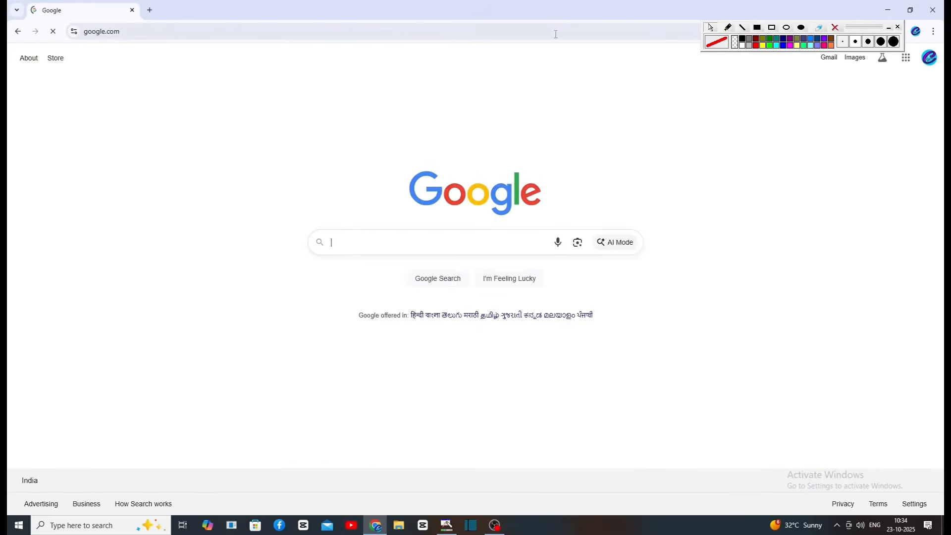
Search Google for "uti pan" and open the UTI PAN site at utiitsl.com
type("ut")
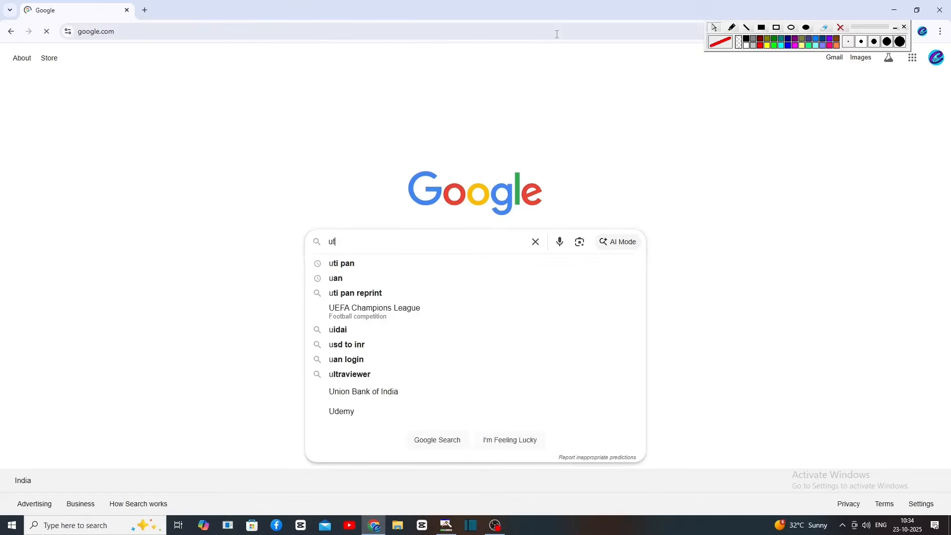
type("i pan")
key("Return")
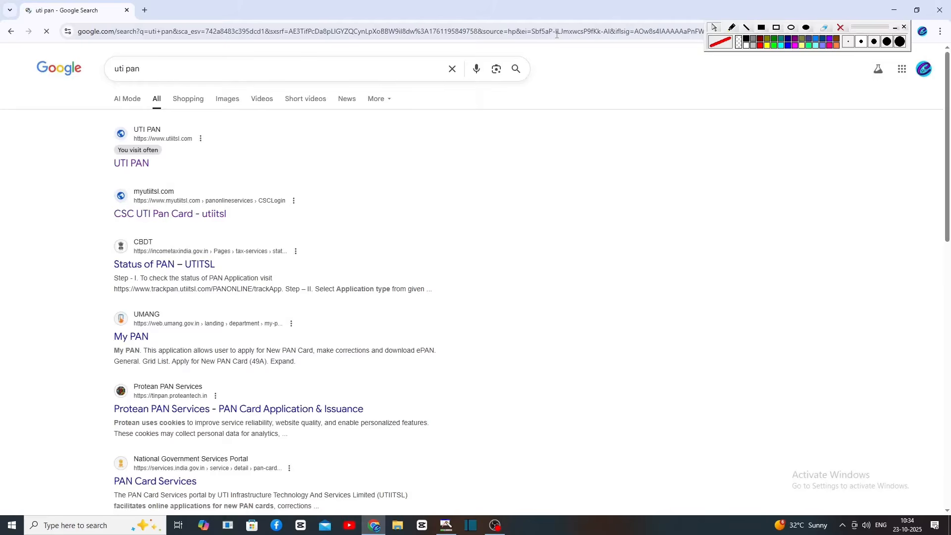
left_click_drag(90, 115, 222, 176)
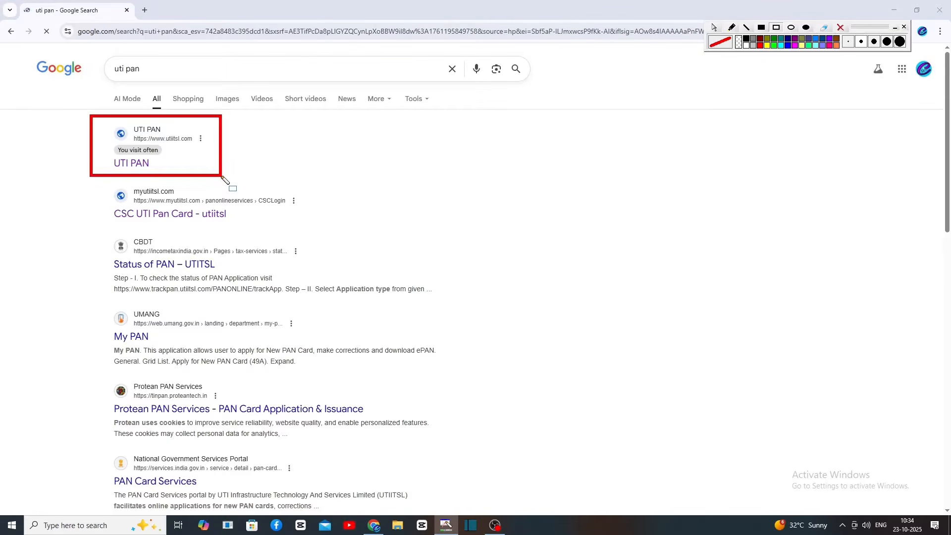
left_click(137, 163)
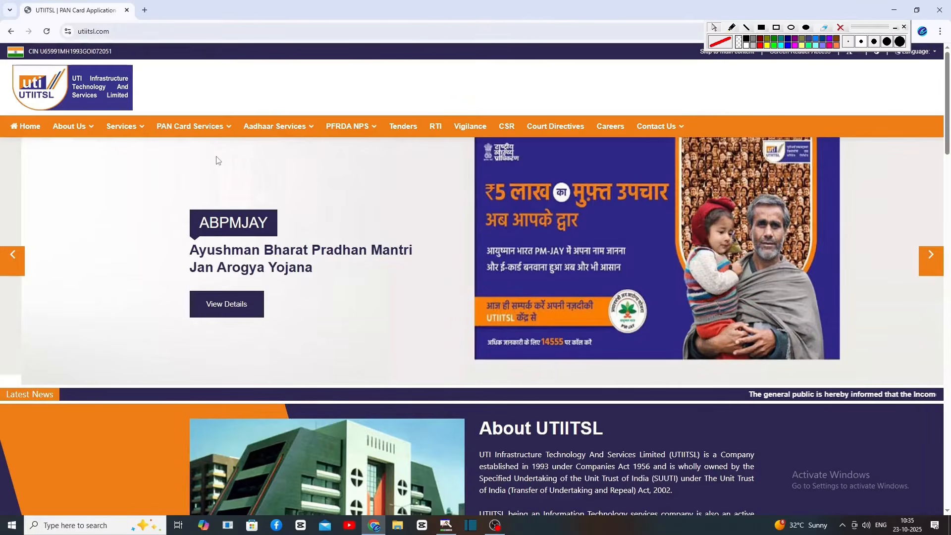
Open the Apply PAN Card page from the site's PAN Card Services
key("F5")
left_click(776, 27)
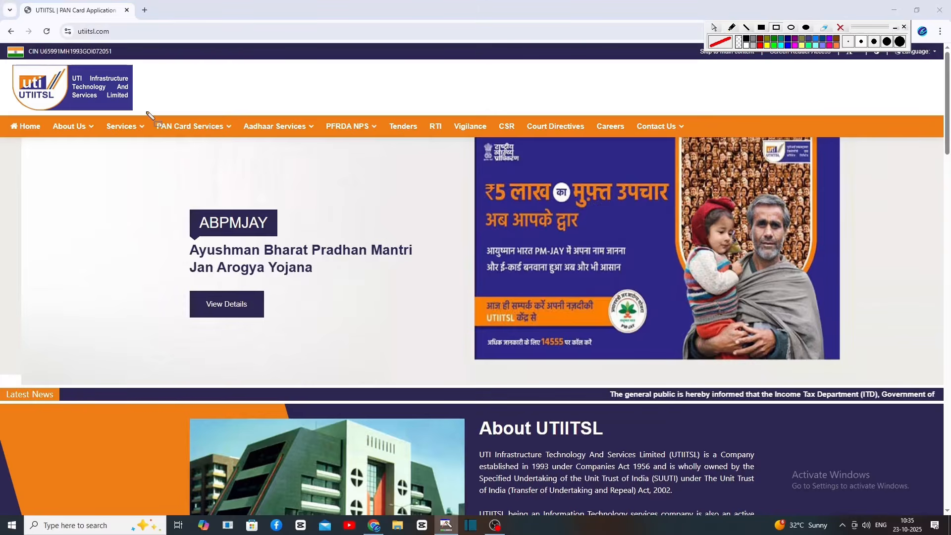
left_click_drag(146, 110, 247, 146)
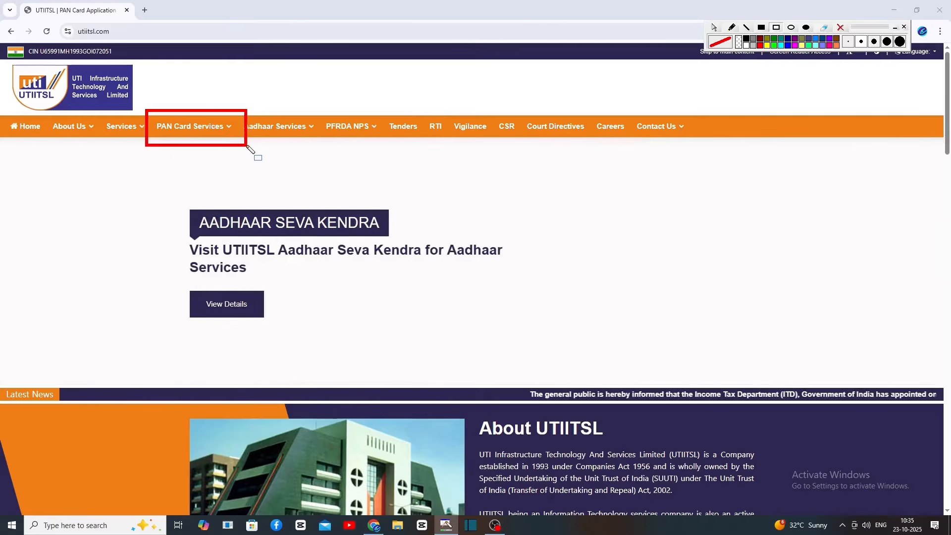
mouse_move(213, 131)
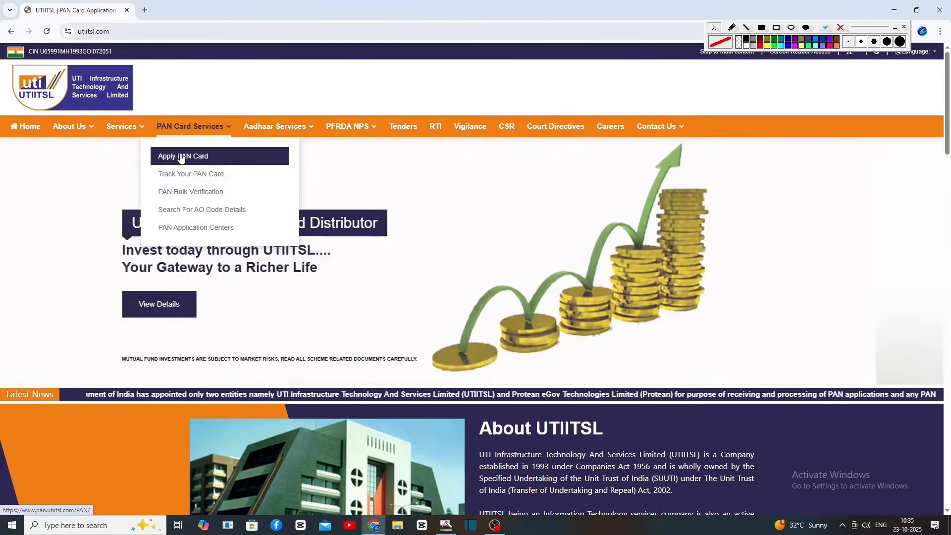
left_click(213, 158)
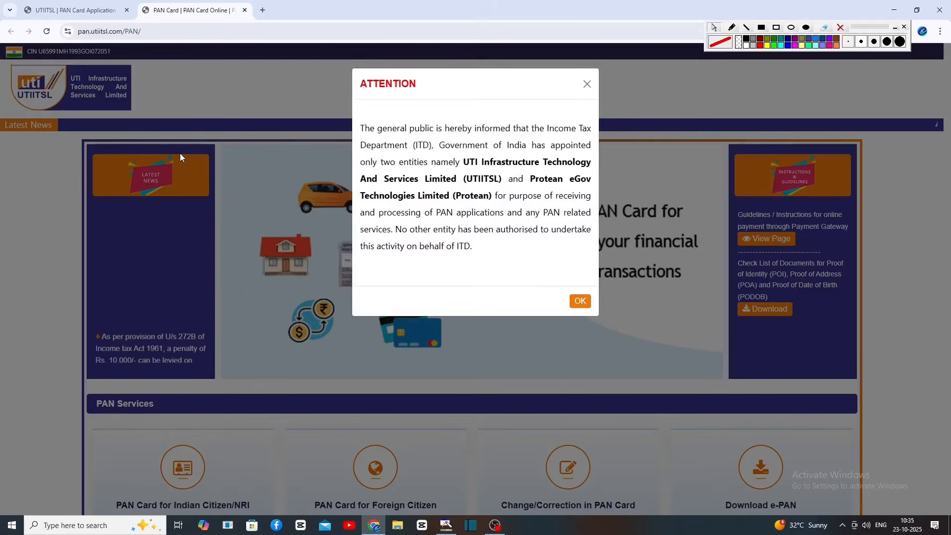
Dismiss the attention notice and open the new PAN card application (Form 49A) for Indian Citizen/NRI
left_click(179, 153)
scroll(180, 153, "down", 3)
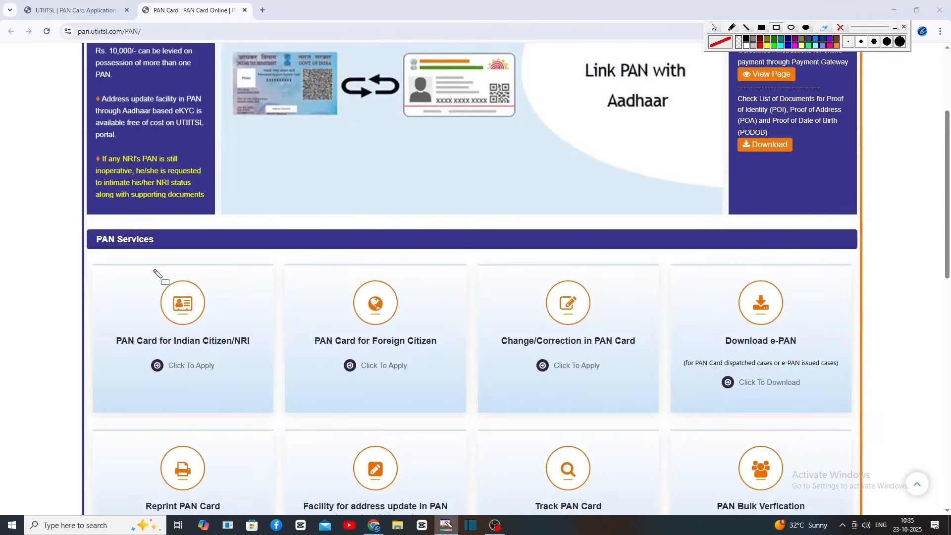
left_click_drag(101, 267, 264, 384)
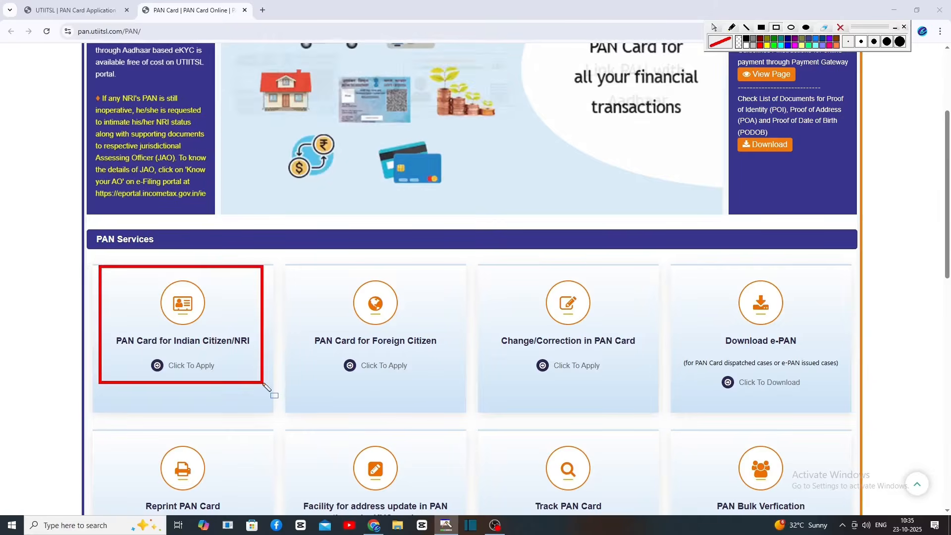
left_click(158, 367)
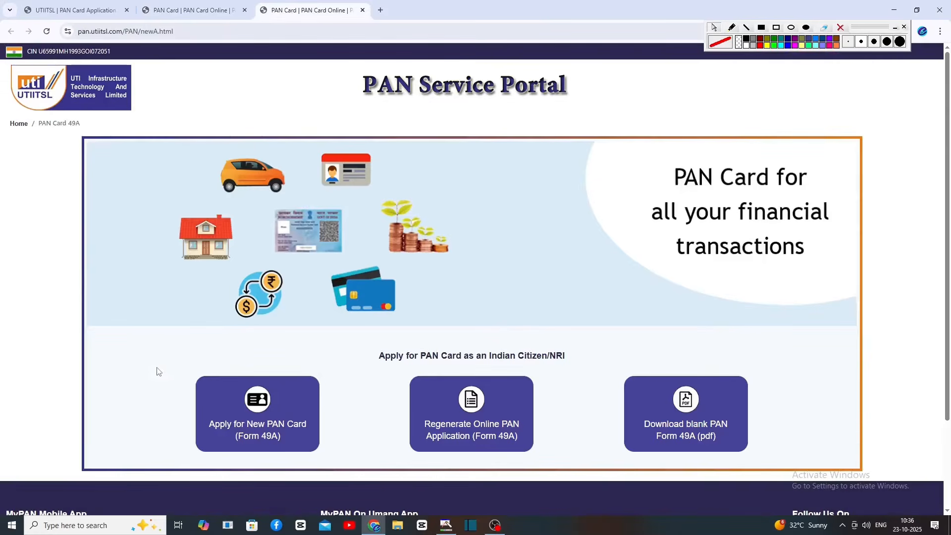
left_click_drag(191, 372, 325, 449)
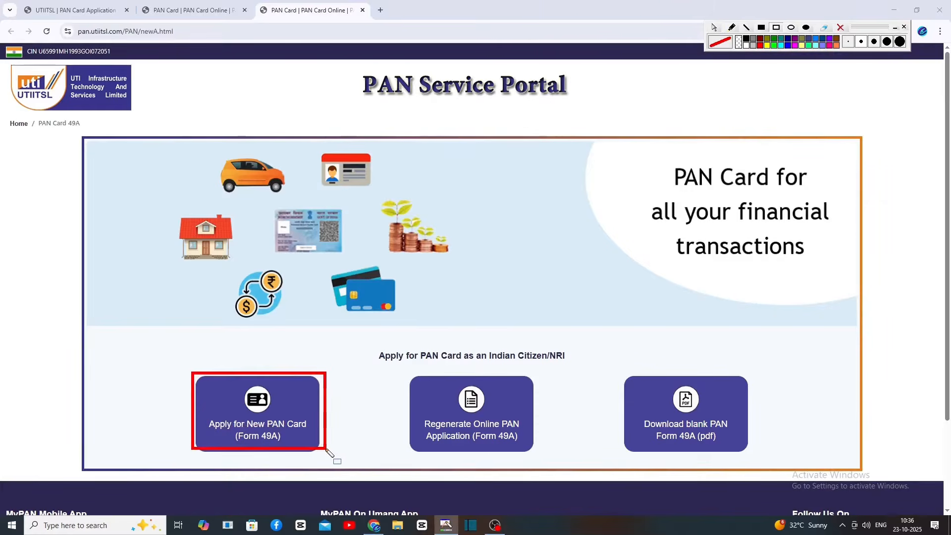
left_click(271, 427)
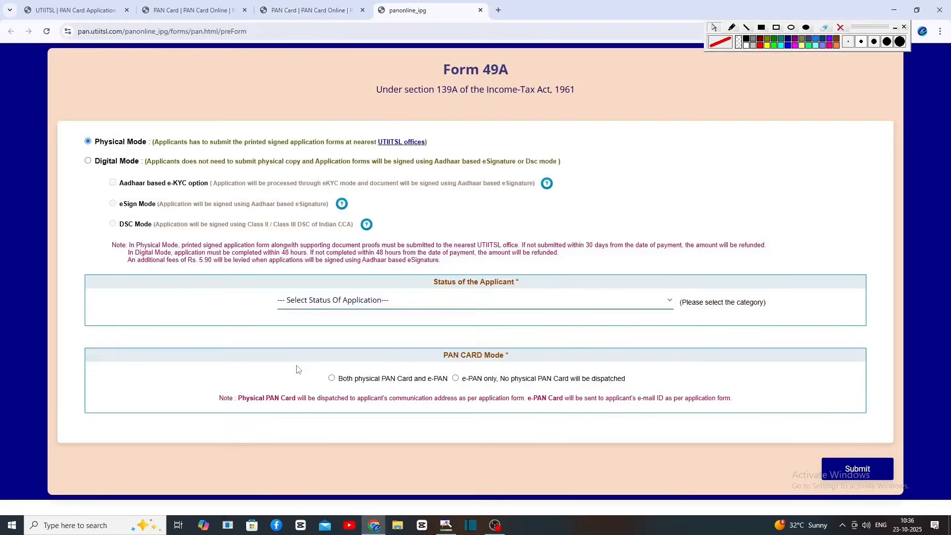
Choose Digital Mode for Form 49A and enable the Aadhaar based e-KYC option
left_click_drag(74, 151, 142, 173)
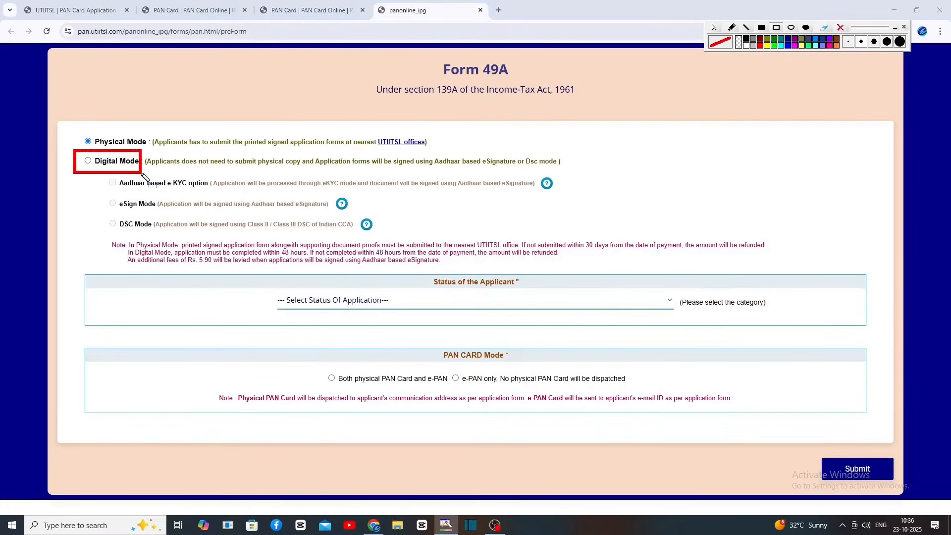
mouse_move(73, 126)
left_mouse_down()
mouse_move(101, 142)
mouse_move(180, 149)
left_mouse_up()
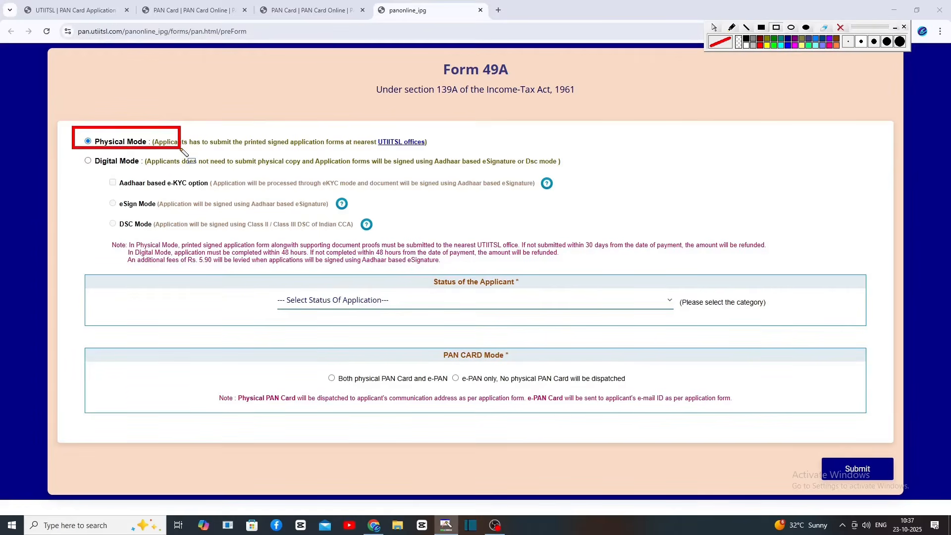
left_click_drag(366, 132, 437, 151)
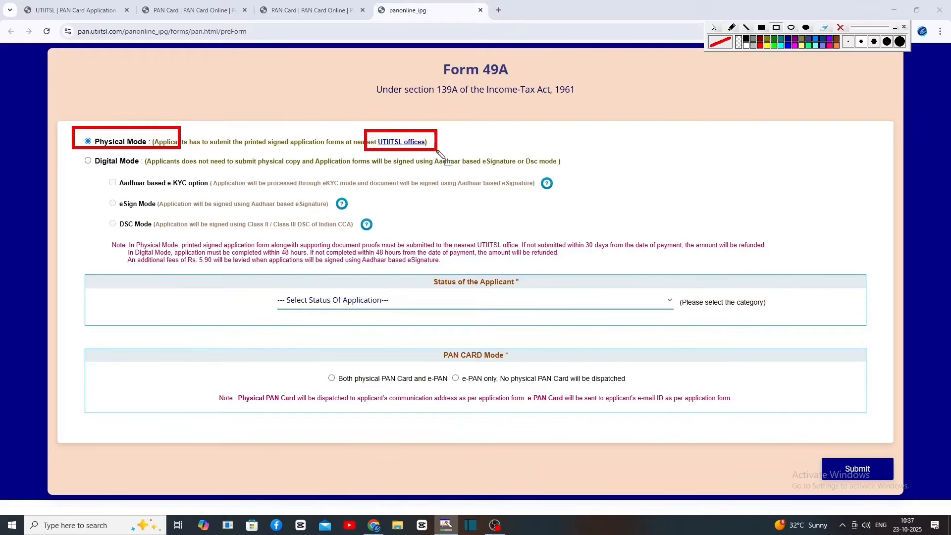
left_click(88, 161)
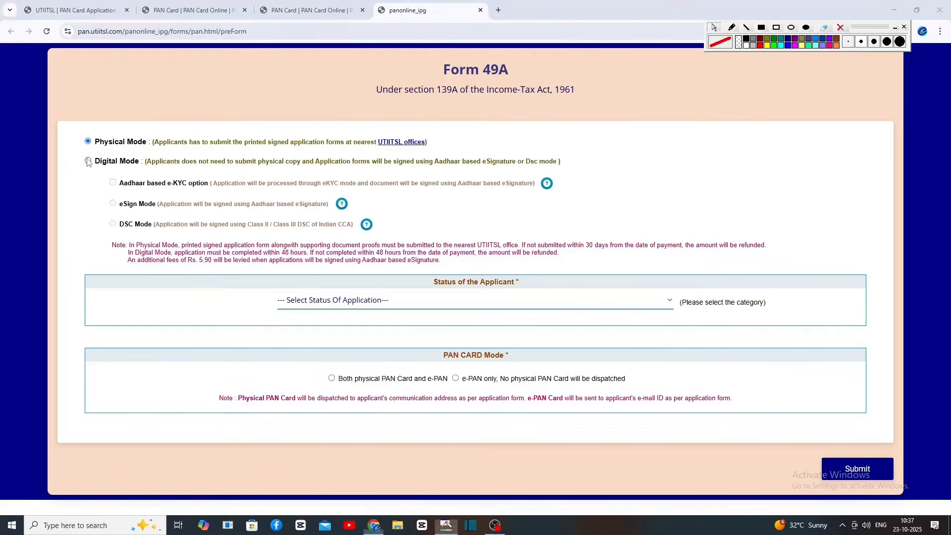
left_click(88, 161)
left_click(776, 28)
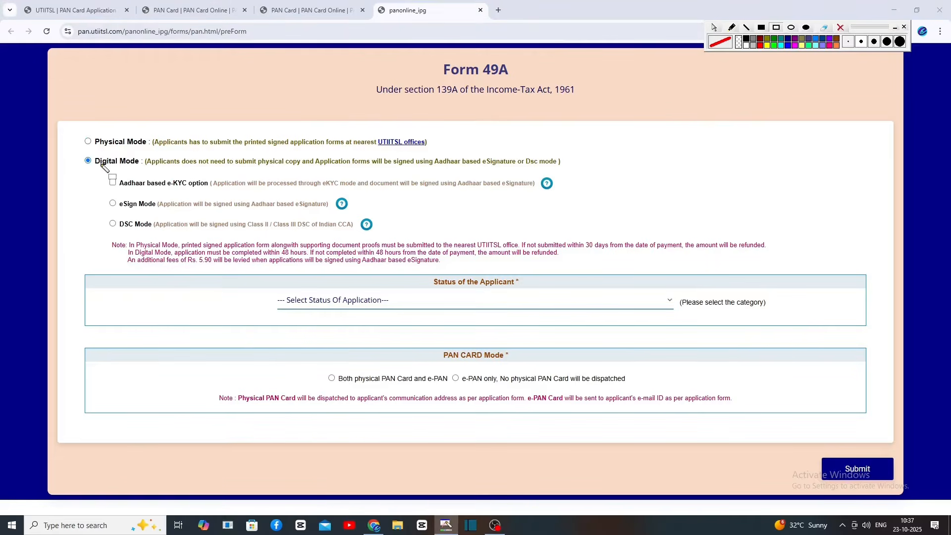
left_click_drag(99, 174, 215, 194)
left_click(113, 185)
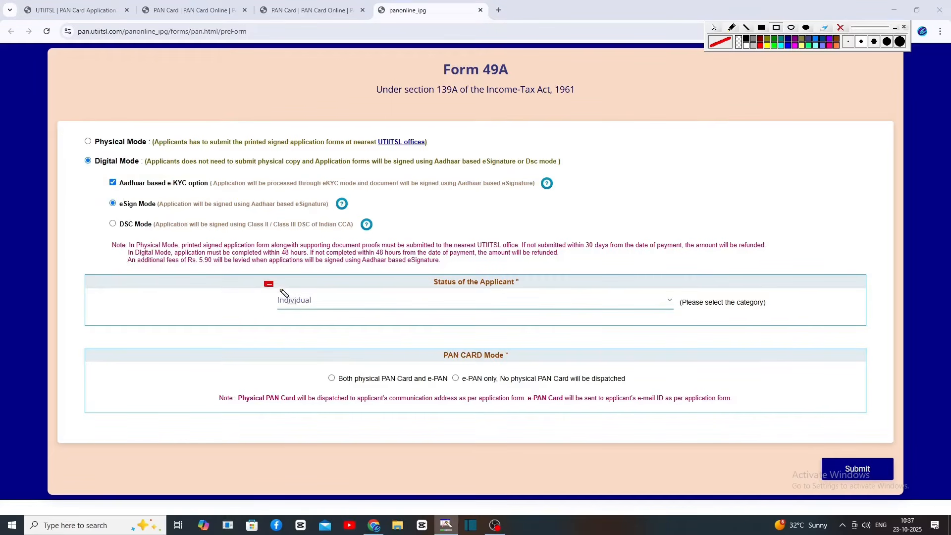
Set the PAN card mode to both physical PAN Card and e-PAN, and submit the preliminary form
left_click_drag(280, 289, 415, 315)
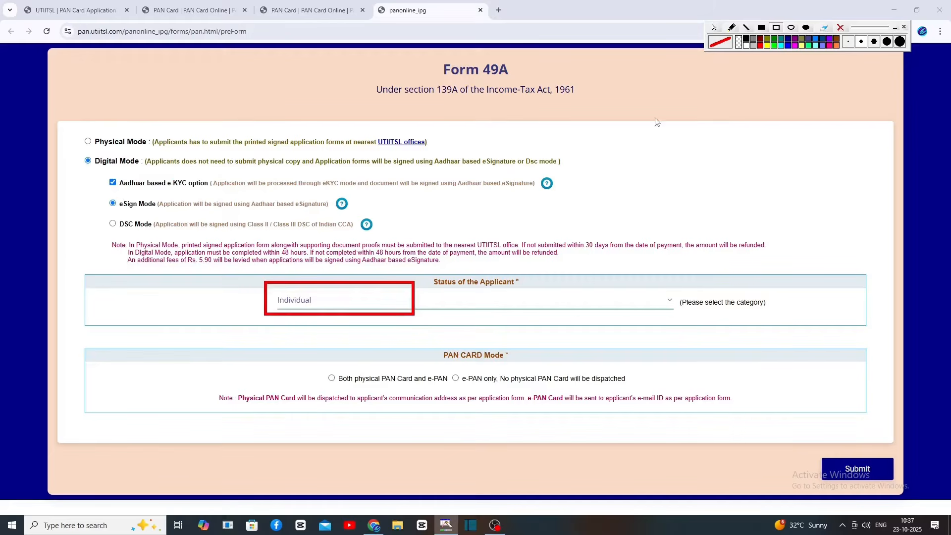
left_click_drag(422, 342, 515, 364)
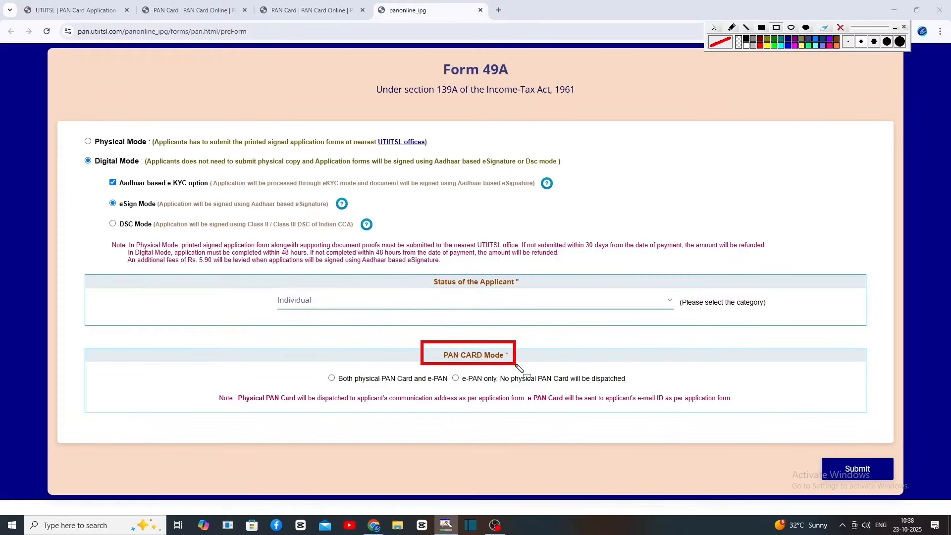
left_click_drag(318, 368, 451, 395)
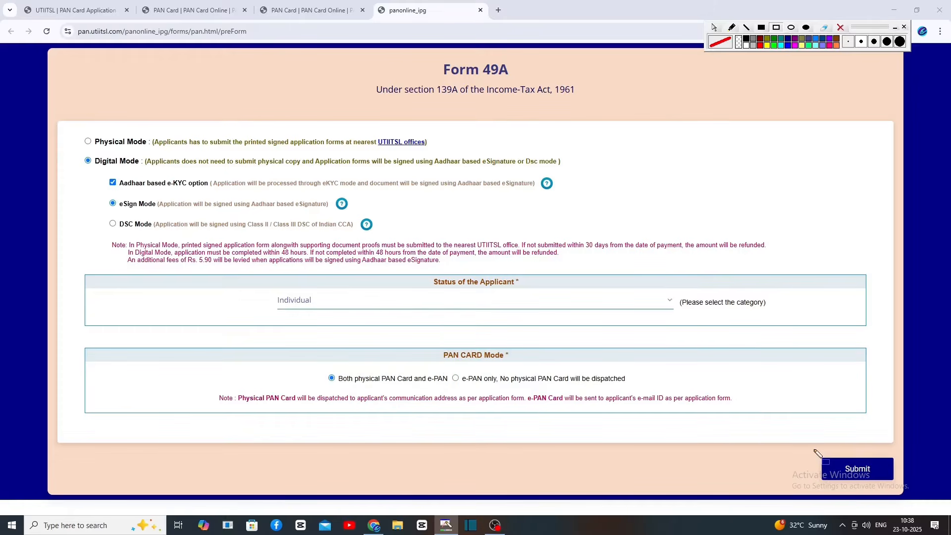
left_click_drag(814, 448, 934, 488)
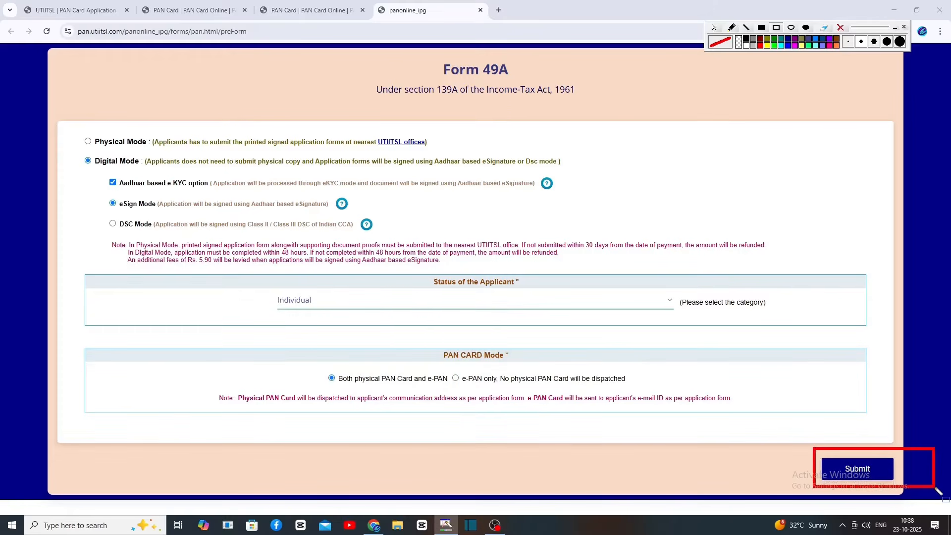
left_click(841, 471)
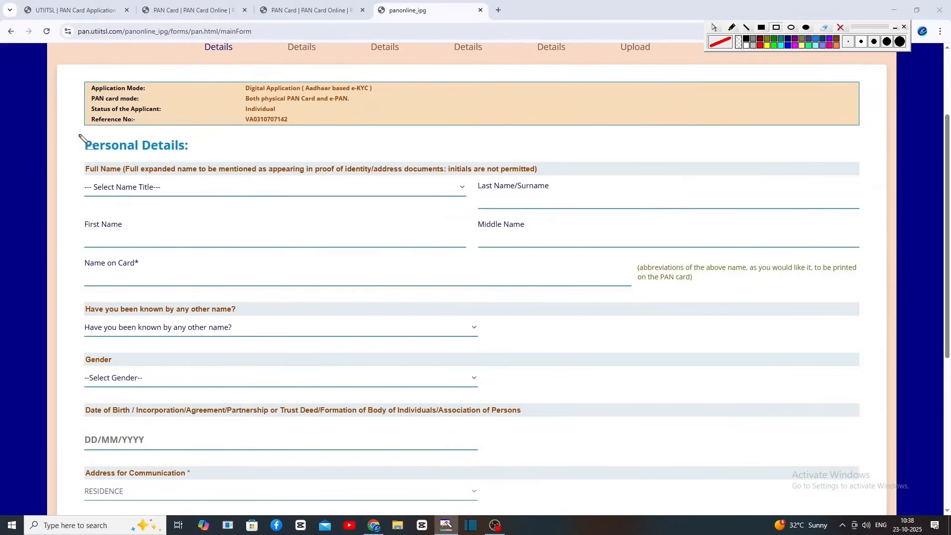
Set the applicant's name title to SHRI in the personal details
left_click_drag(75, 134, 198, 159)
left_click_drag(78, 176, 195, 202)
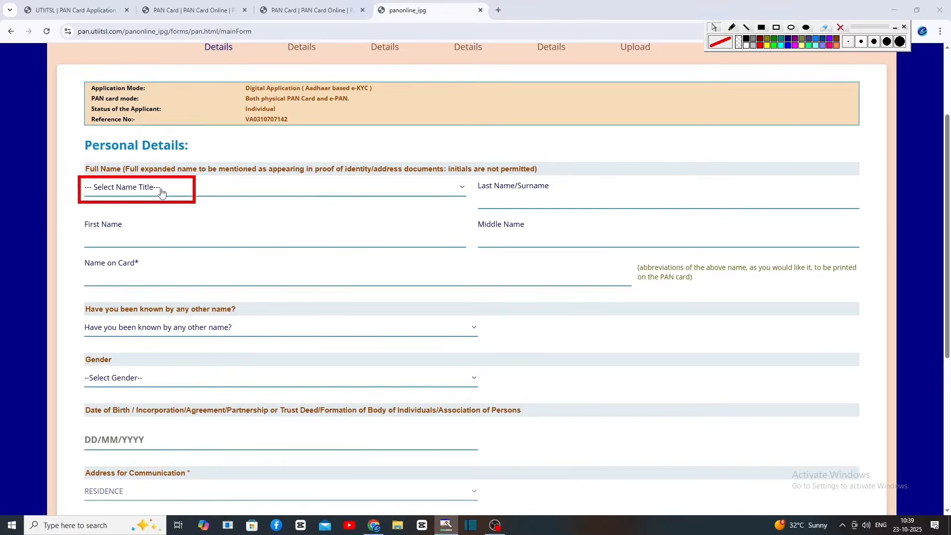
left_click(162, 192)
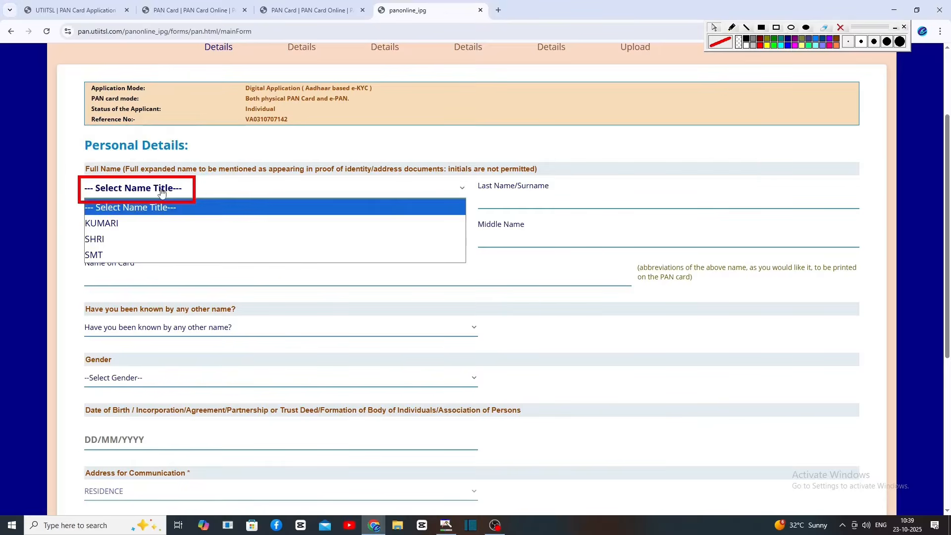
left_click(136, 243)
Answer NO to whether the applicant has been known by any other name
mouse_move(473, 188)
left_mouse_down()
mouse_move(577, 217)
mouse_move(587, 209)
left_mouse_up()
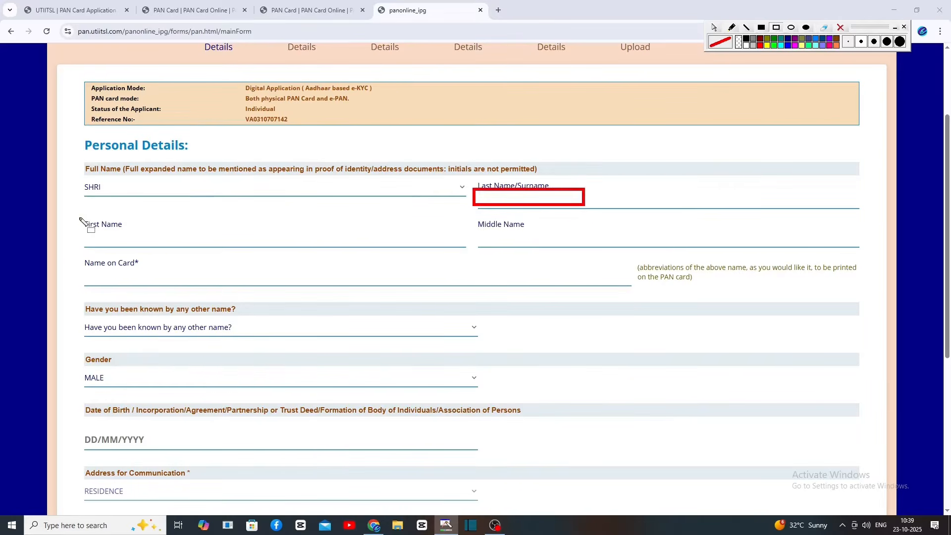
left_click_drag(83, 217, 184, 251)
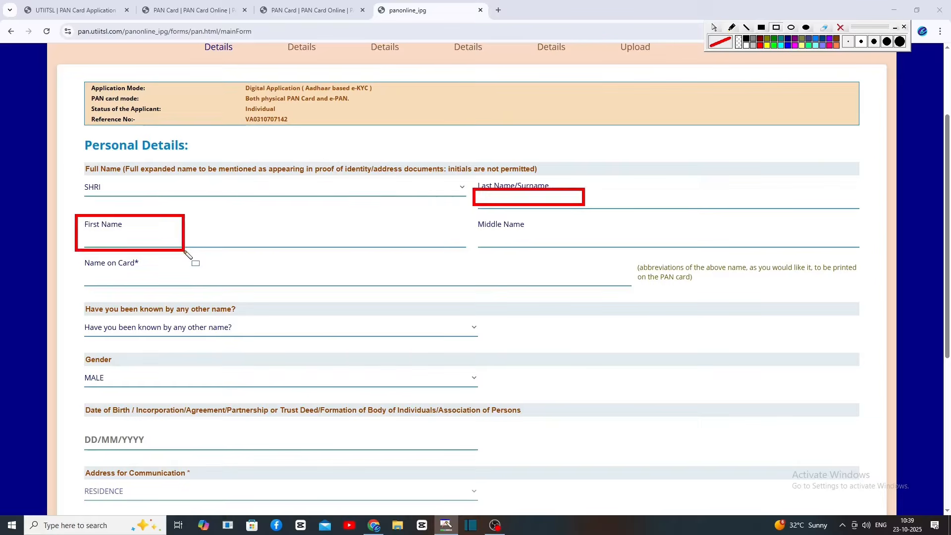
left_click_drag(469, 216, 588, 254)
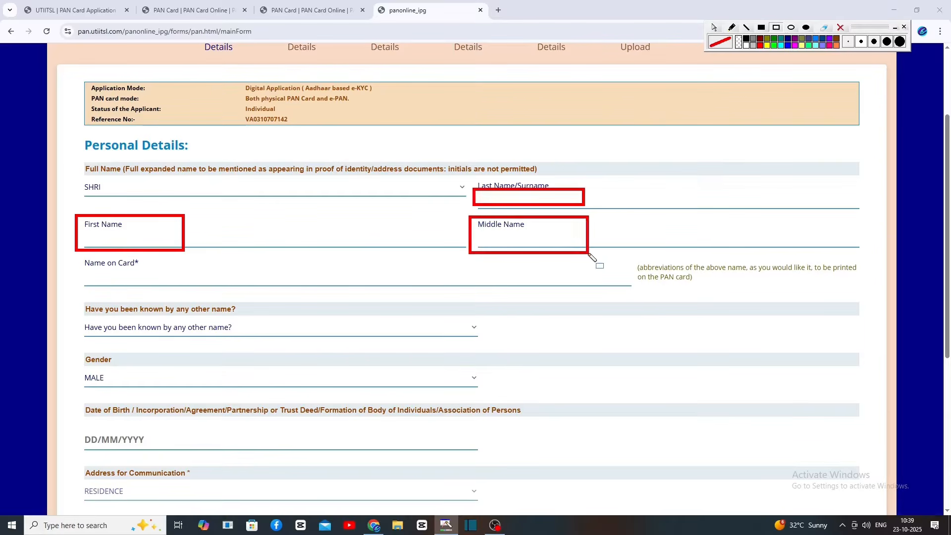
left_click_drag(66, 292, 293, 351)
left_click(221, 330)
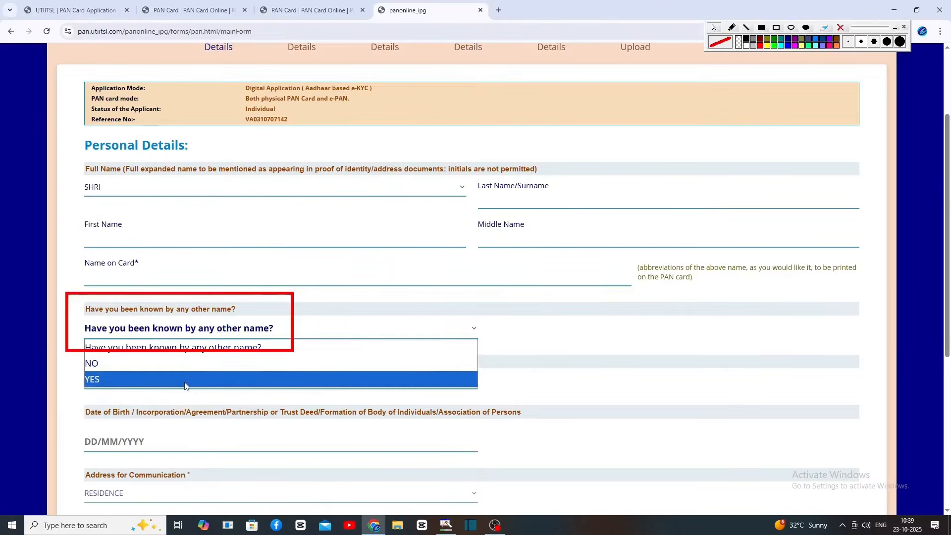
left_click(187, 364)
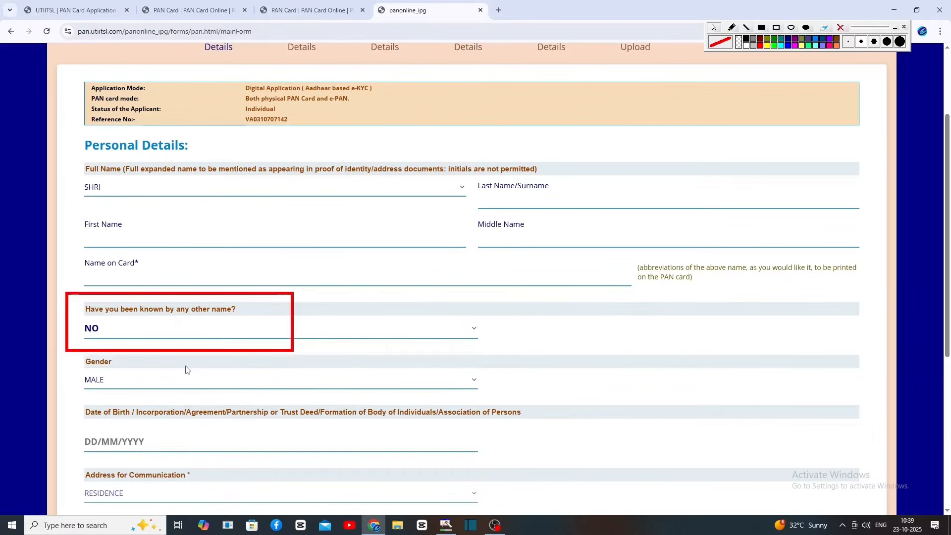
Review the gender, date of birth, address for communication, resident state and office state fields of the personal details
mouse_move(74, 352)
left_mouse_down()
mouse_move(99, 372)
mouse_move(186, 391)
left_mouse_up()
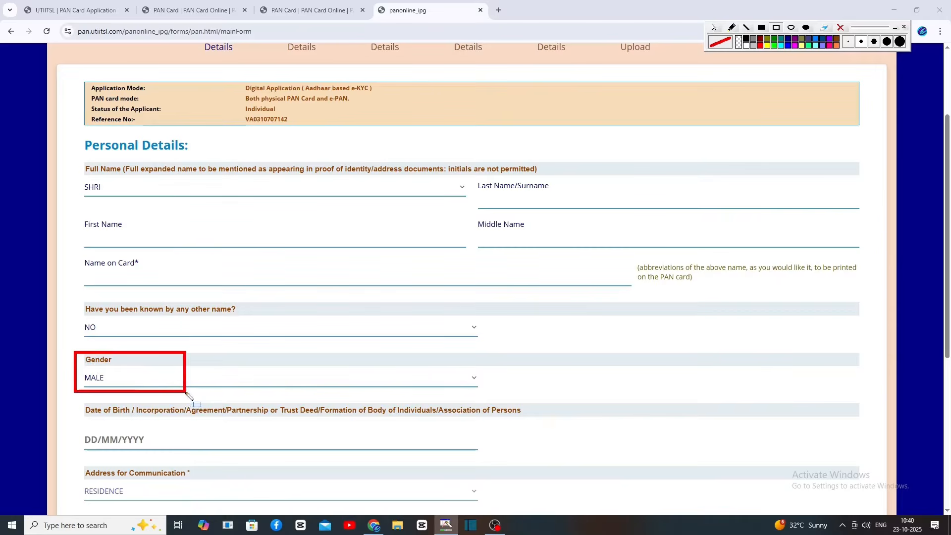
scroll(188, 395, "down", 4)
left_click_drag(78, 201, 186, 245)
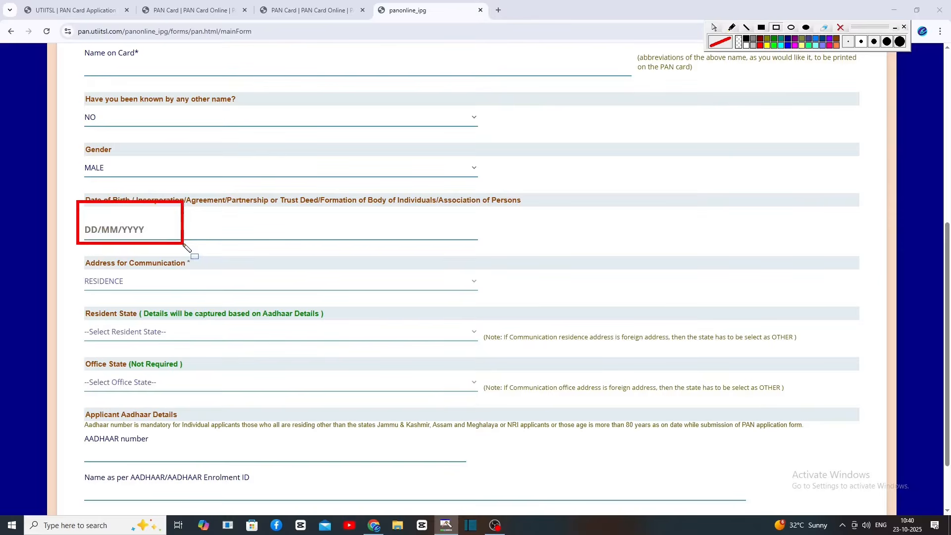
left_click_drag(68, 250, 206, 298)
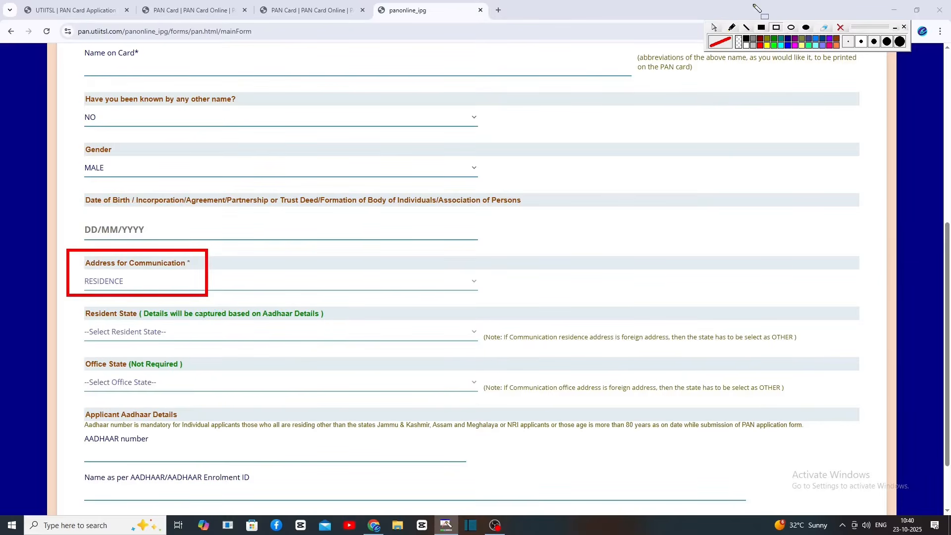
left_click_drag(73, 304, 233, 400)
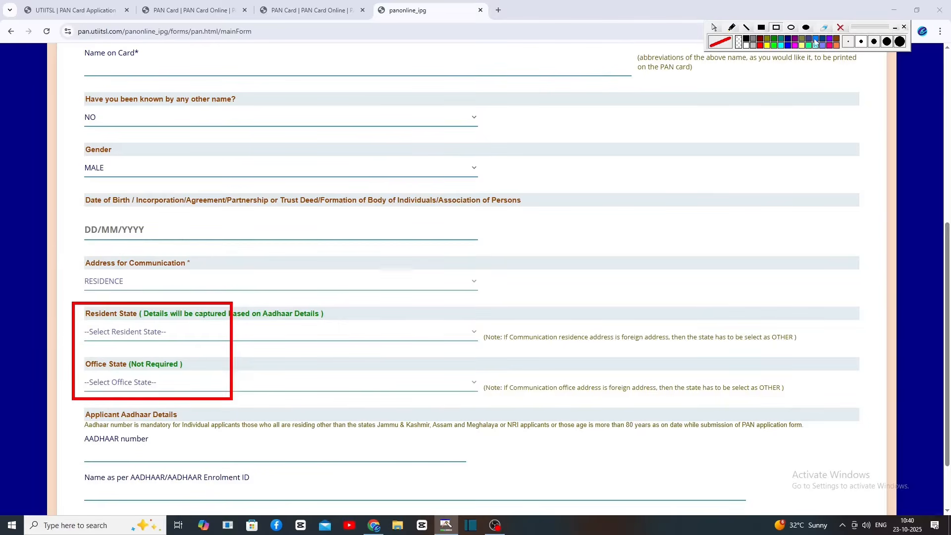
Check the applicant's Aadhaar number and name as per Aadhaar fields, and proceed to the document details
left_click(839, 27)
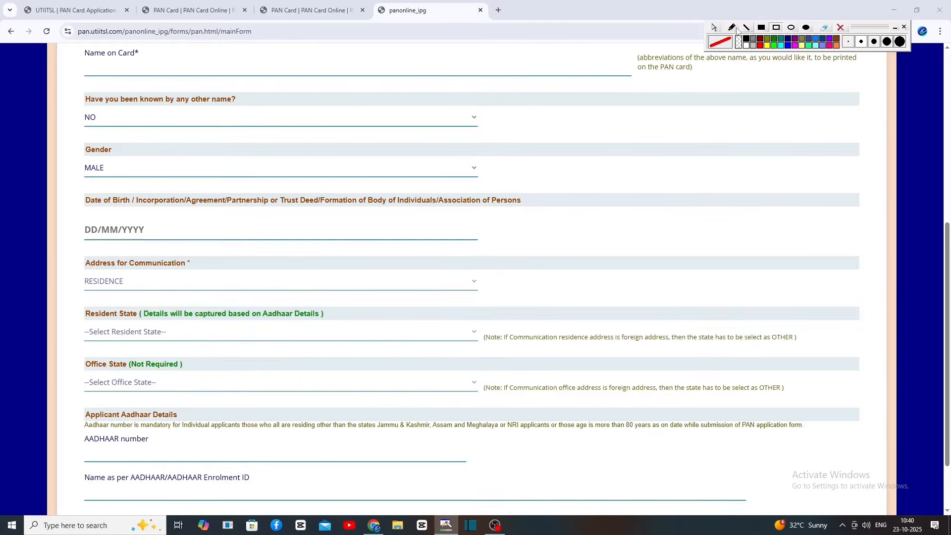
scroll(80, 365, "down", 2)
left_click_drag(79, 364, 192, 385)
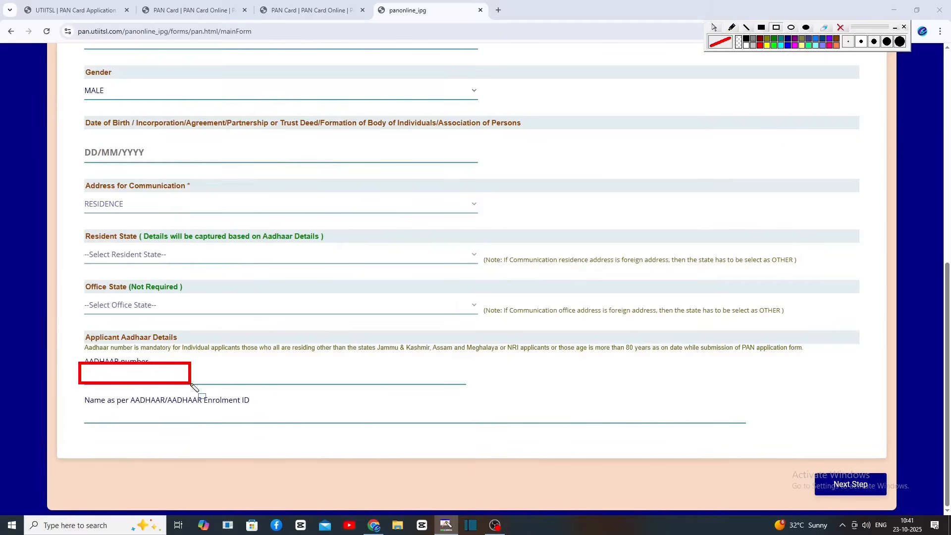
left_click_drag(84, 406, 250, 423)
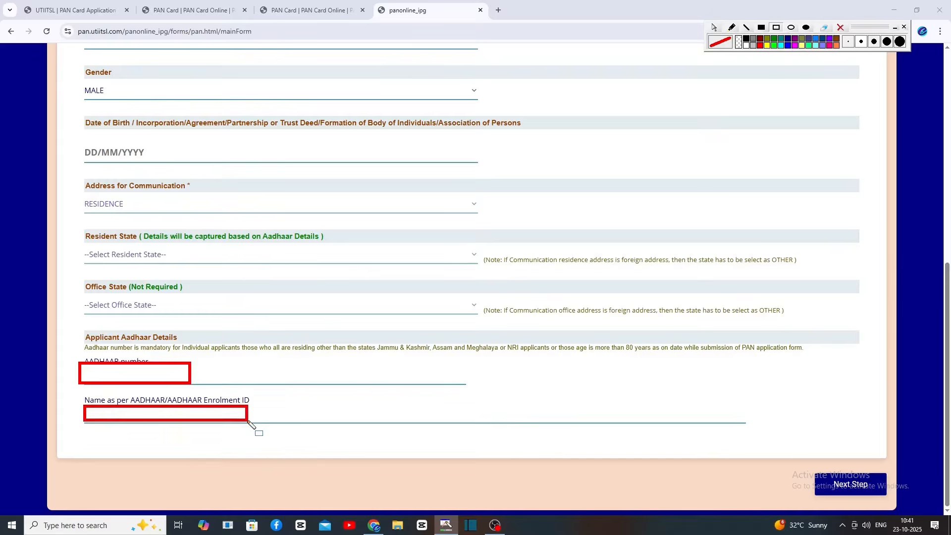
left_click_drag(800, 462, 887, 502)
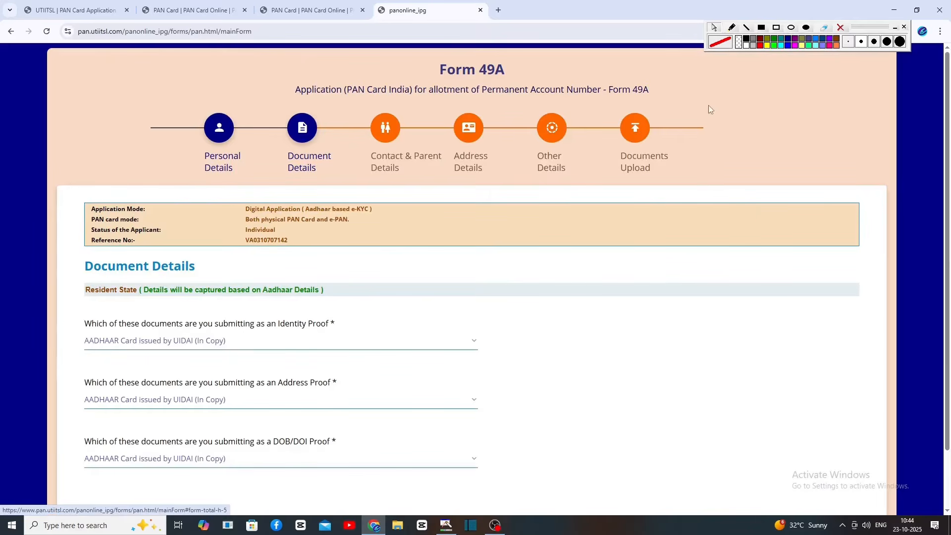
Check that AADHAAR Card issued by UIDAI is used as identity, address and DOB proof, and proceed to the contact and parent details
left_click(775, 28)
left_click_drag(64, 303, 265, 350)
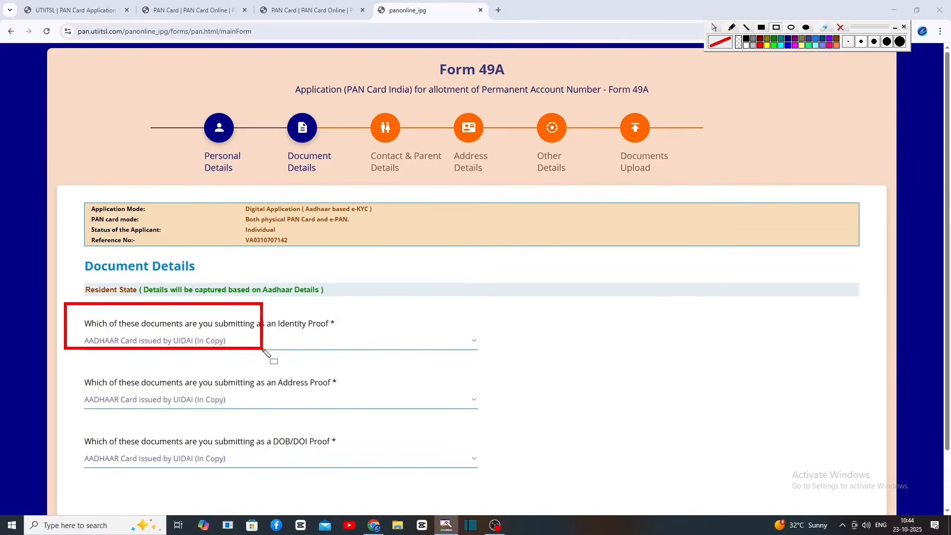
mouse_move(69, 366)
left_mouse_down()
mouse_move(108, 394)
mouse_move(273, 417)
left_mouse_up()
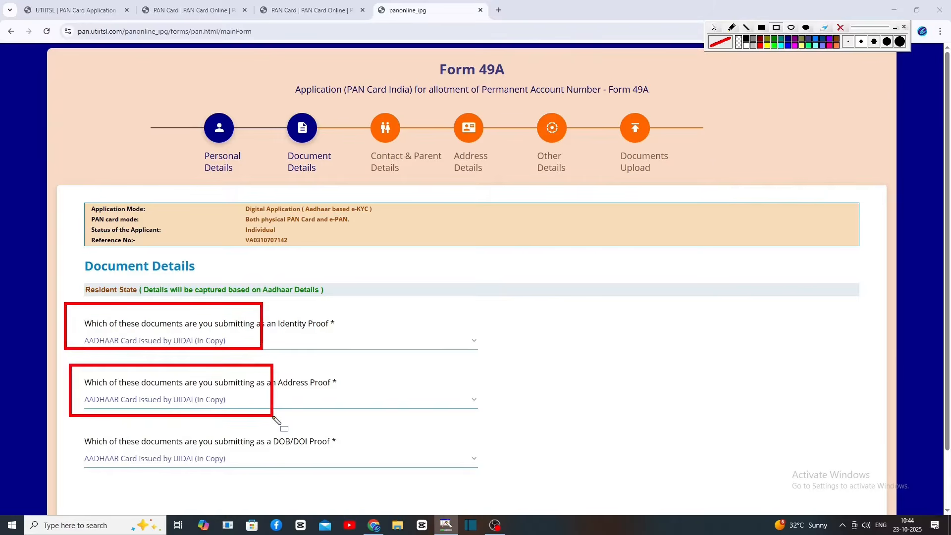
mouse_move(72, 429)
left_mouse_down()
mouse_move(88, 446)
mouse_move(202, 464)
mouse_move(270, 498)
mouse_move(257, 486)
left_mouse_up()
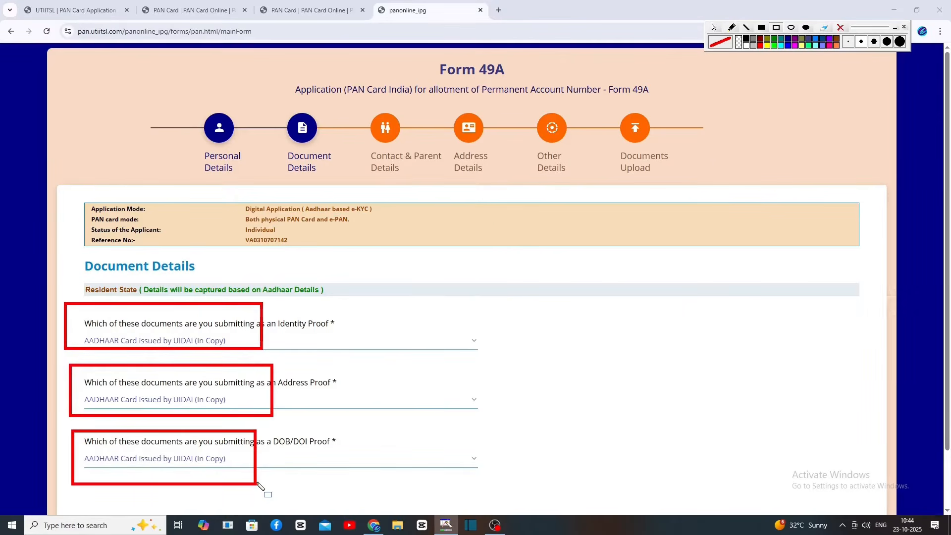
left_click(714, 27)
left_click_drag(948, 256, 948, 312)
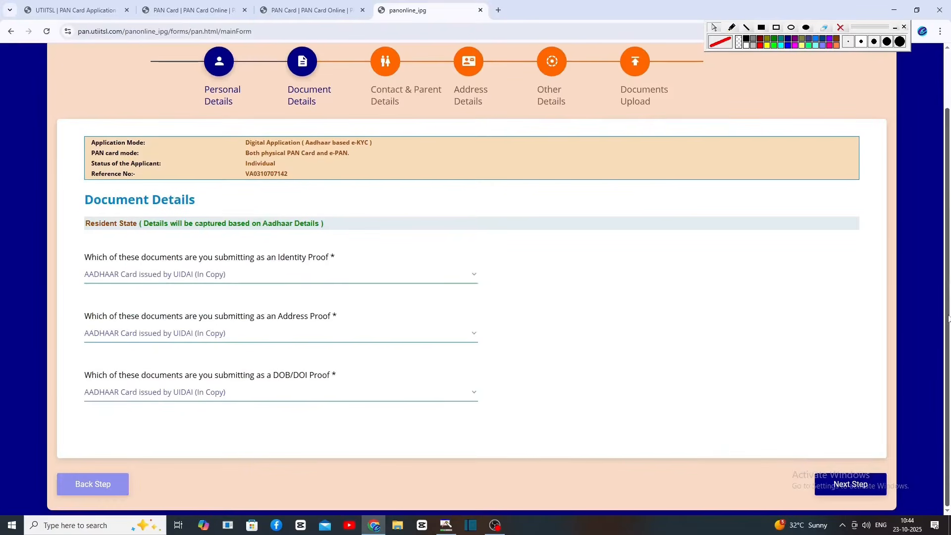
left_click(837, 487)
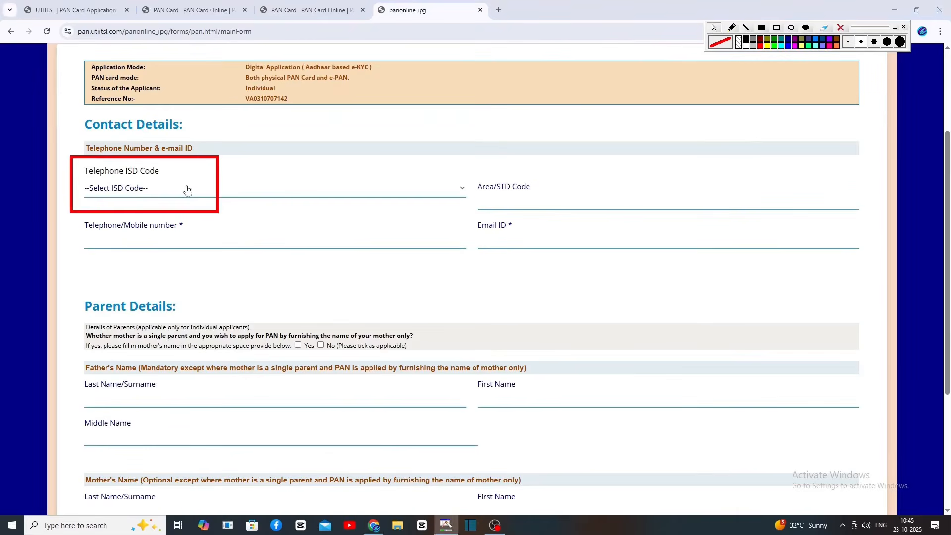
Set the telephone ISD code to INDIA in the contact details
left_click(188, 190)
left_click(188, 189)
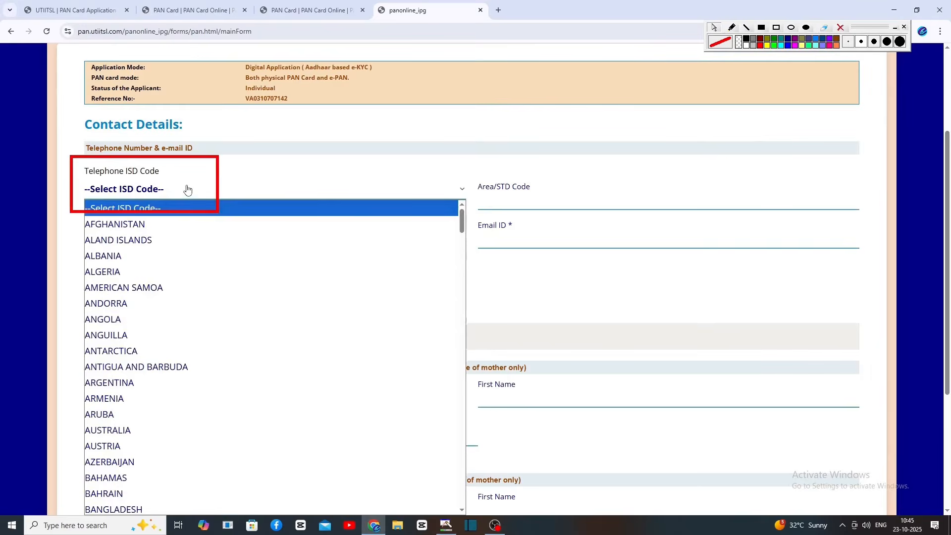
type("in")
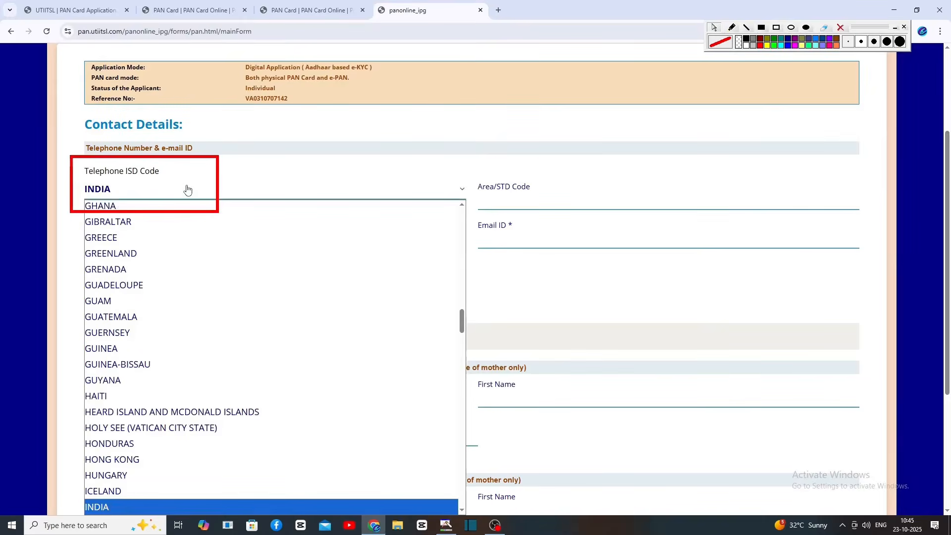
key("Return")
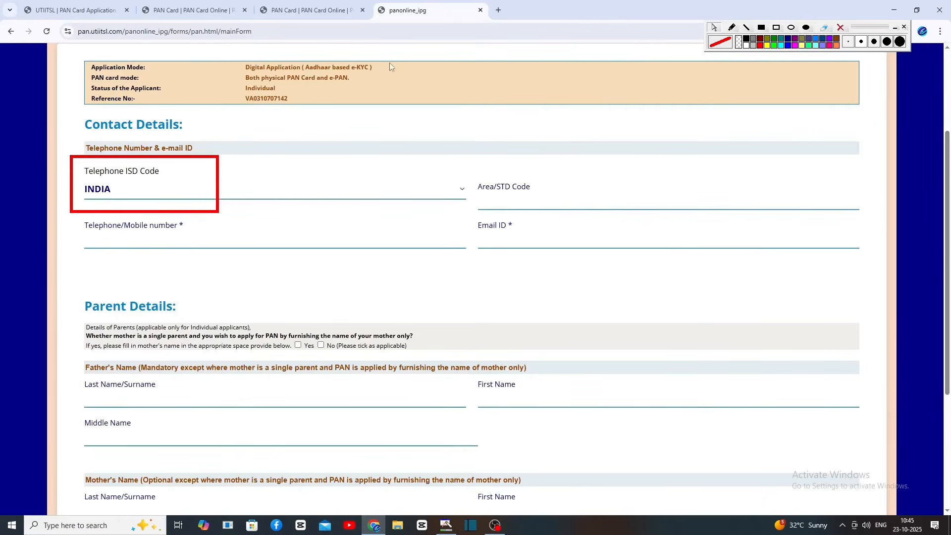
left_click(841, 29)
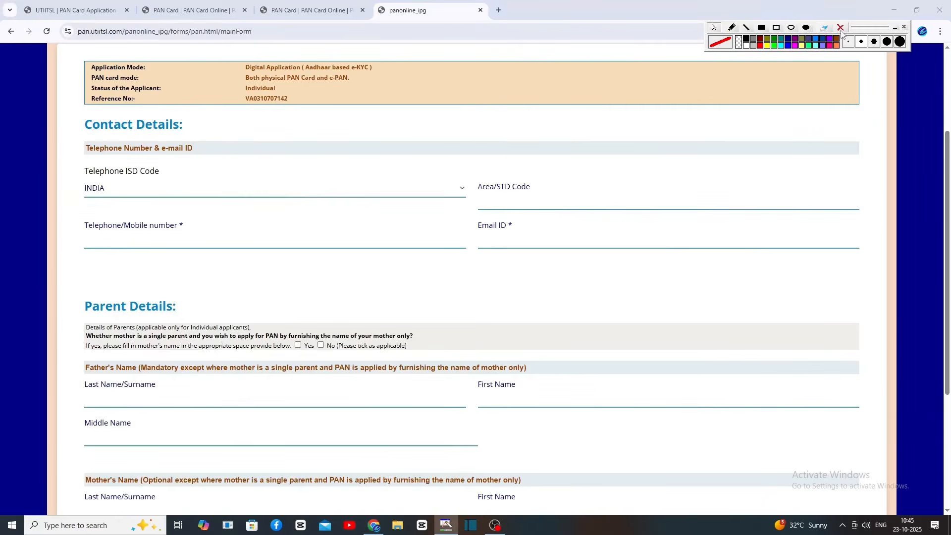
Check the mobile number and email ID fields, and answer No to the question about the mother being a single parent
left_click(776, 29)
left_click_drag(77, 216, 274, 257)
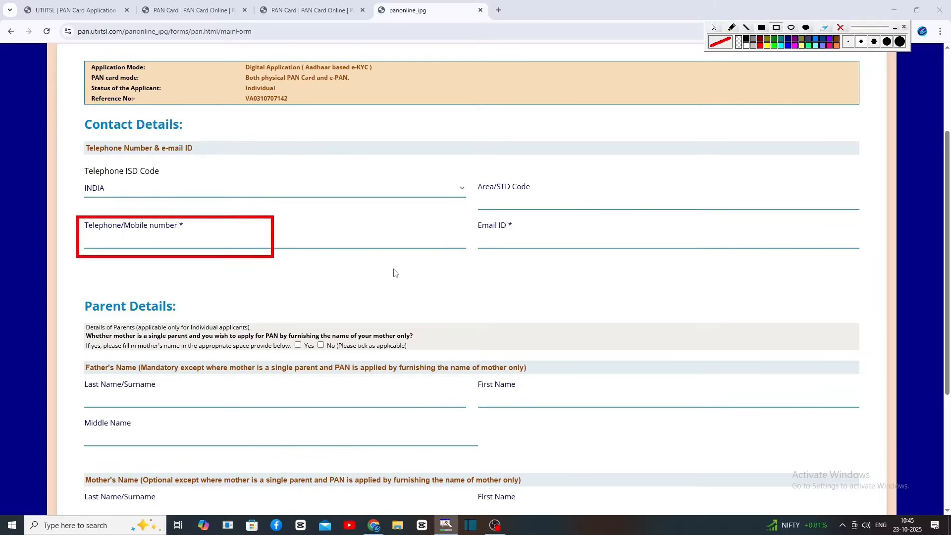
mouse_move(467, 216)
left_mouse_down()
mouse_move(549, 247)
mouse_move(613, 256)
left_mouse_up()
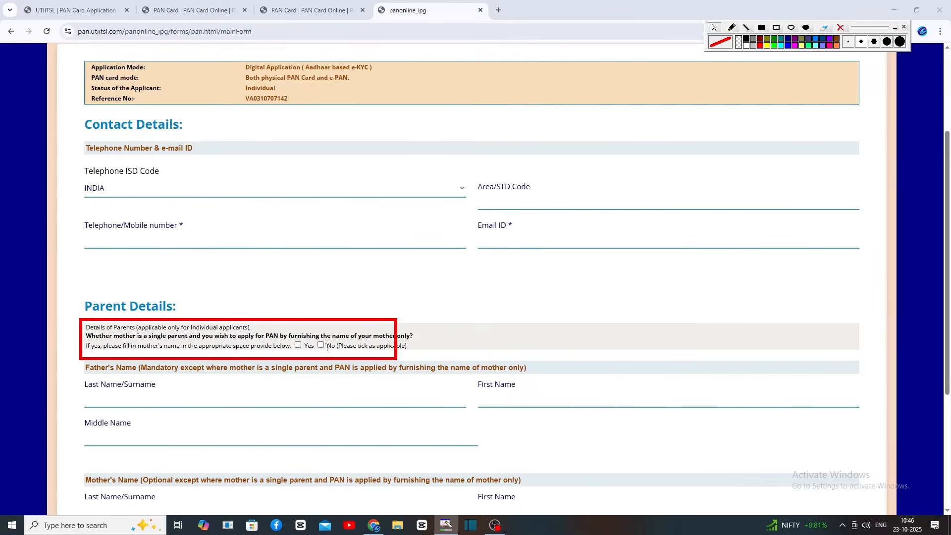
left_click(321, 346)
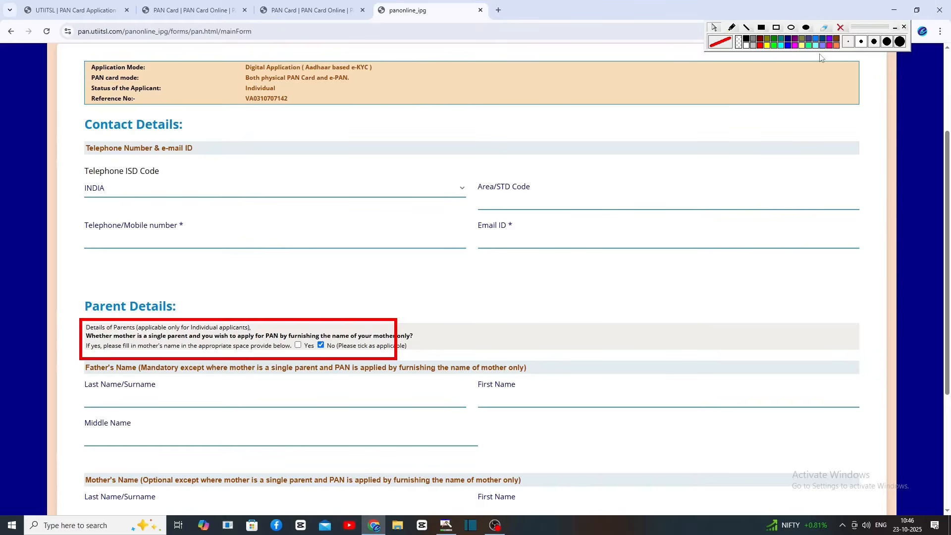
left_click(841, 28)
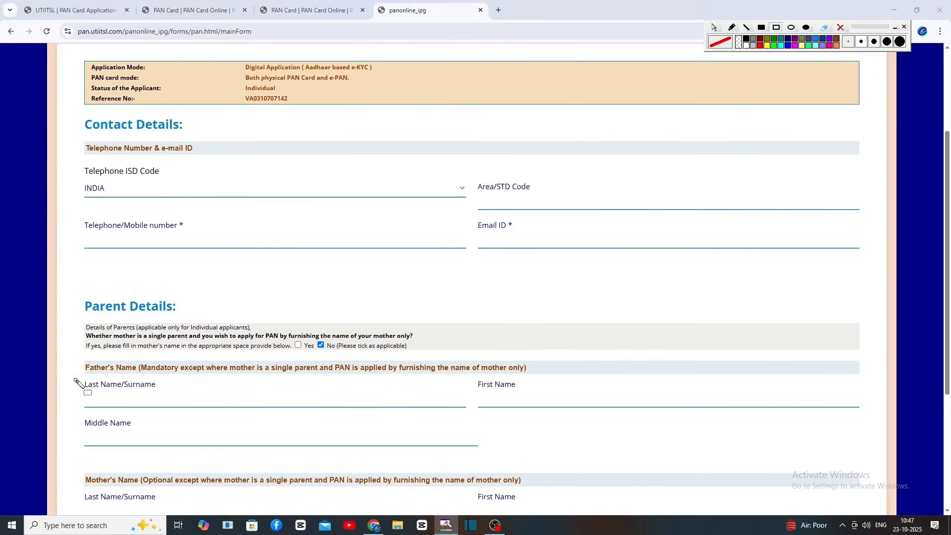
Review the father's and mother's name fields and the FATHER'S NAME print option, and proceed to the address details
mouse_move(75, 380)
left_mouse_down()
mouse_move(184, 423)
mouse_move(191, 406)
left_mouse_up()
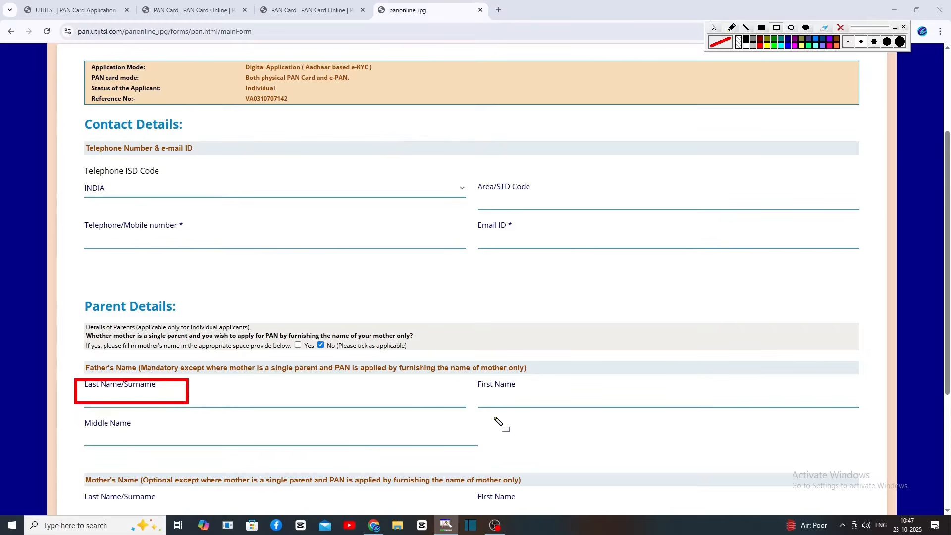
mouse_move(471, 378)
left_mouse_down()
mouse_move(587, 424)
mouse_move(608, 415)
mouse_move(601, 411)
left_mouse_up()
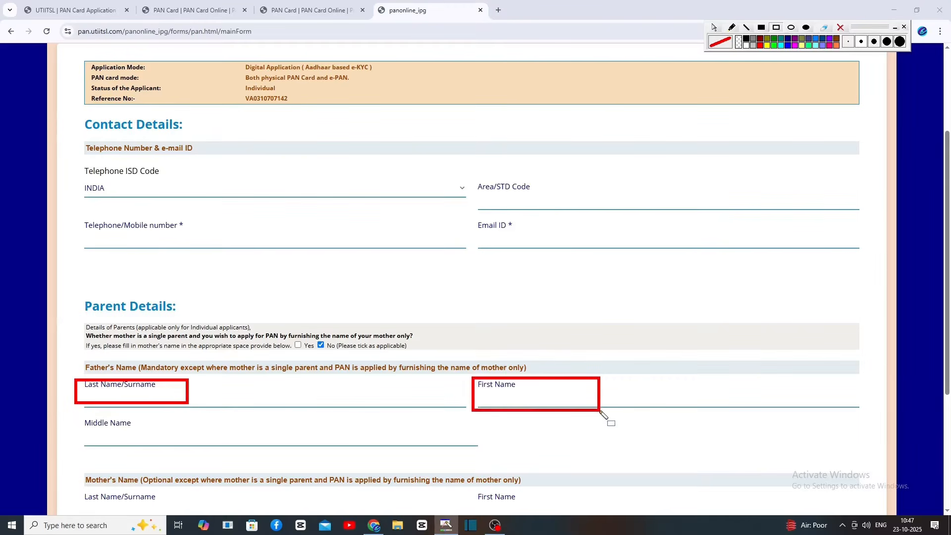
left_click_drag(76, 415, 208, 455)
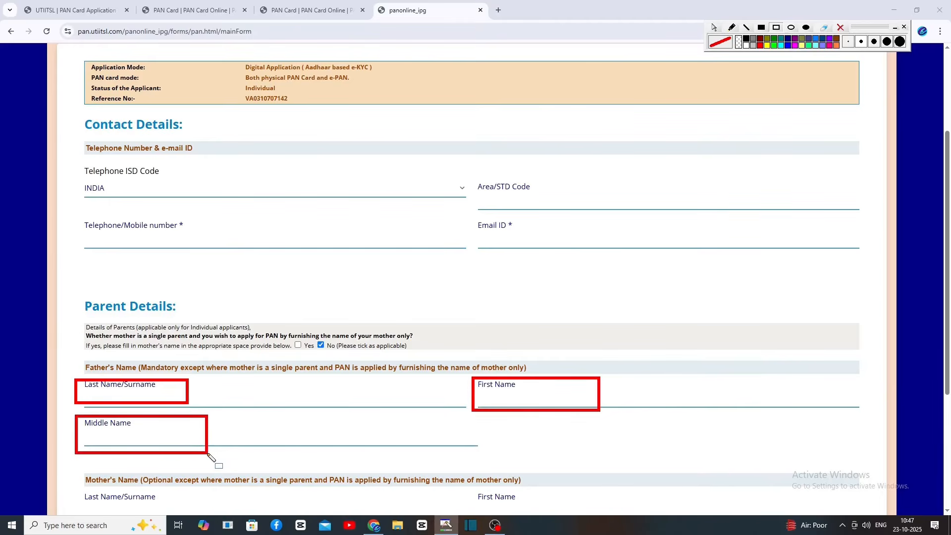
scroll(211, 457, "down", 4)
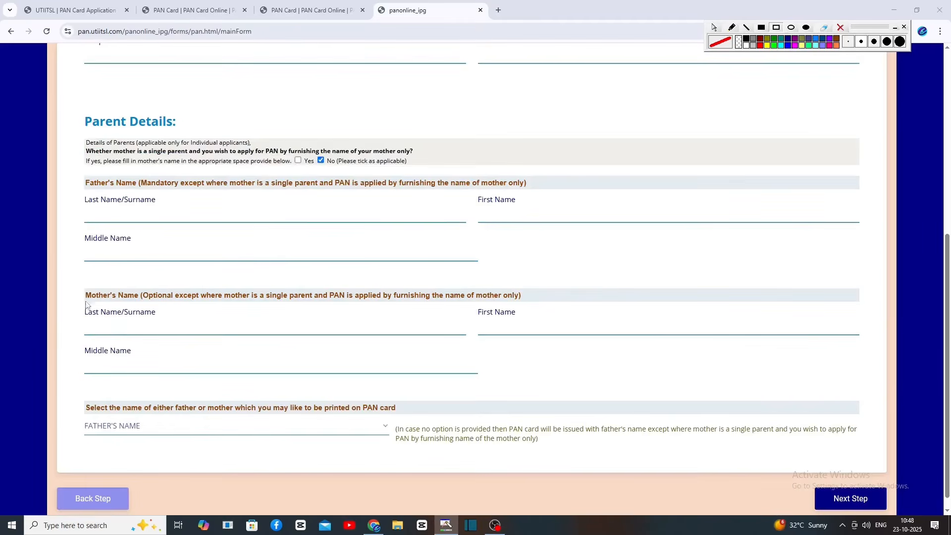
mouse_move(76, 285)
left_mouse_down()
mouse_move(363, 420)
mouse_move(558, 390)
left_mouse_up()
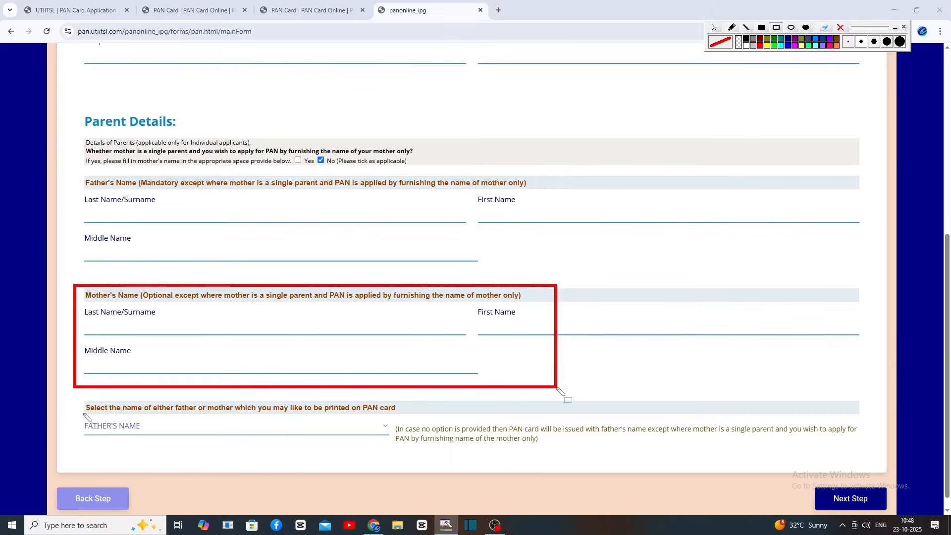
left_click_drag(73, 413, 172, 435)
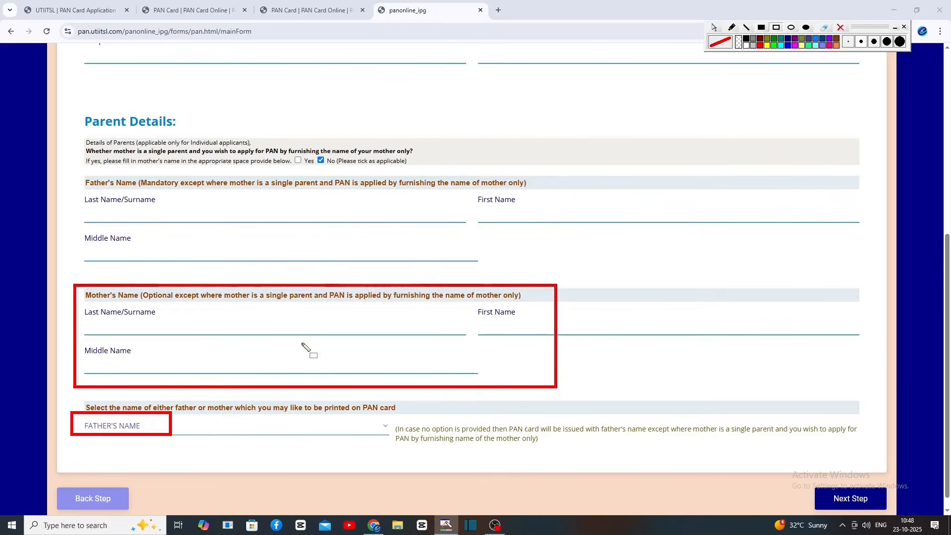
left_click(841, 28)
scroll(804, 461, "down", 1)
left_click_drag(801, 458, 912, 502)
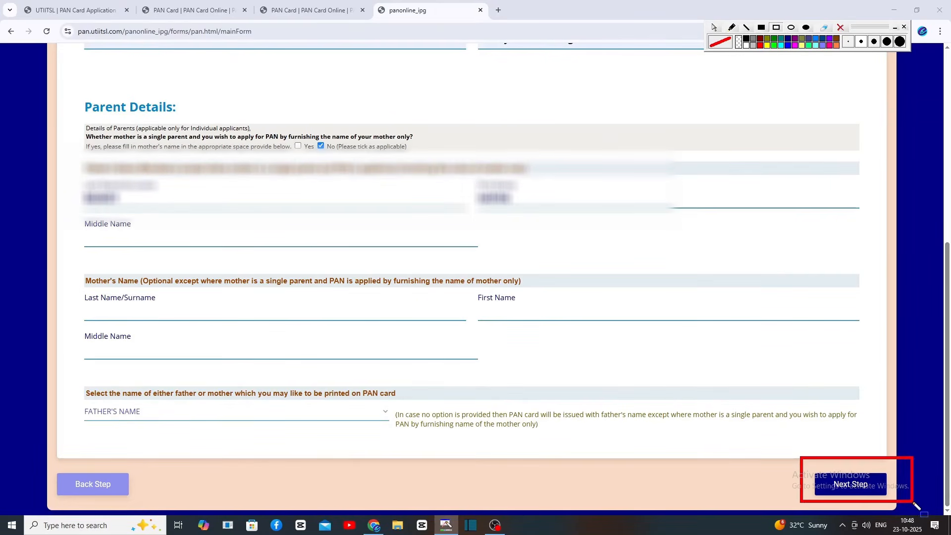
left_click(833, 477)
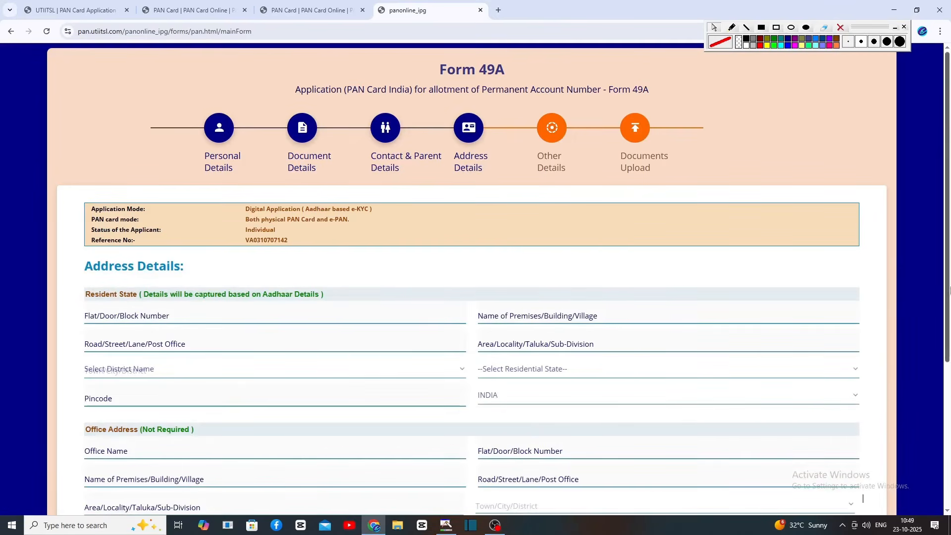
Set the source of income to Income from Other source below the address sections, and proceed to the other details
scroll(851, 423, "down", 2)
left_click_drag(72, 170, 709, 424)
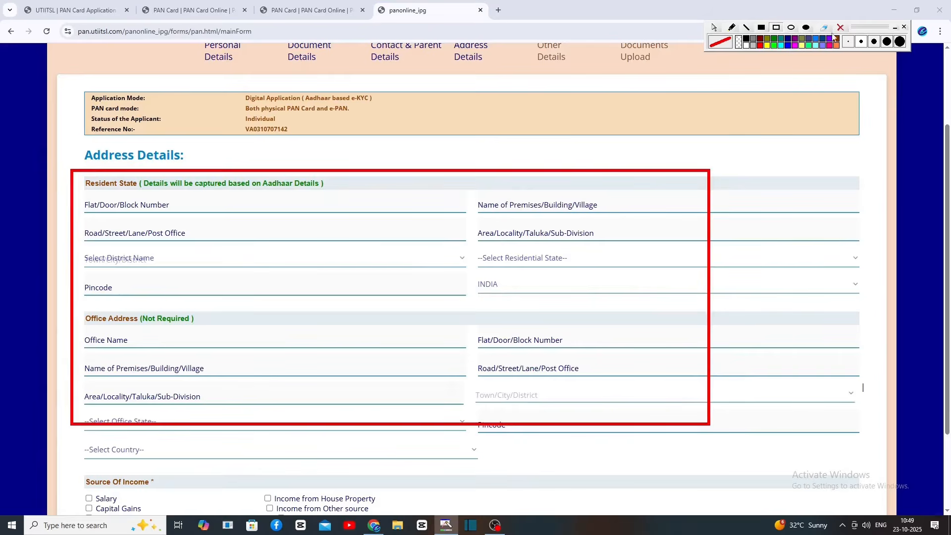
left_click(839, 28)
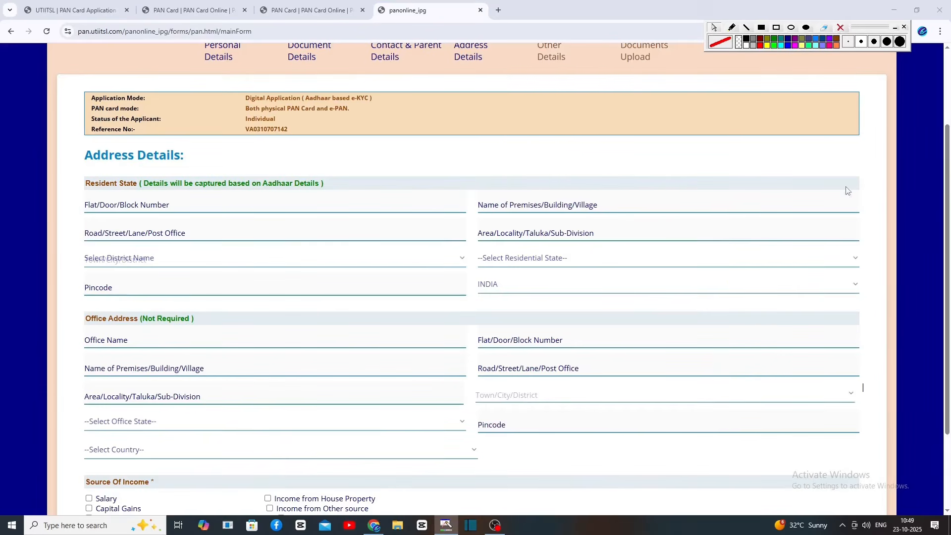
left_click_drag(948, 257, 948, 355)
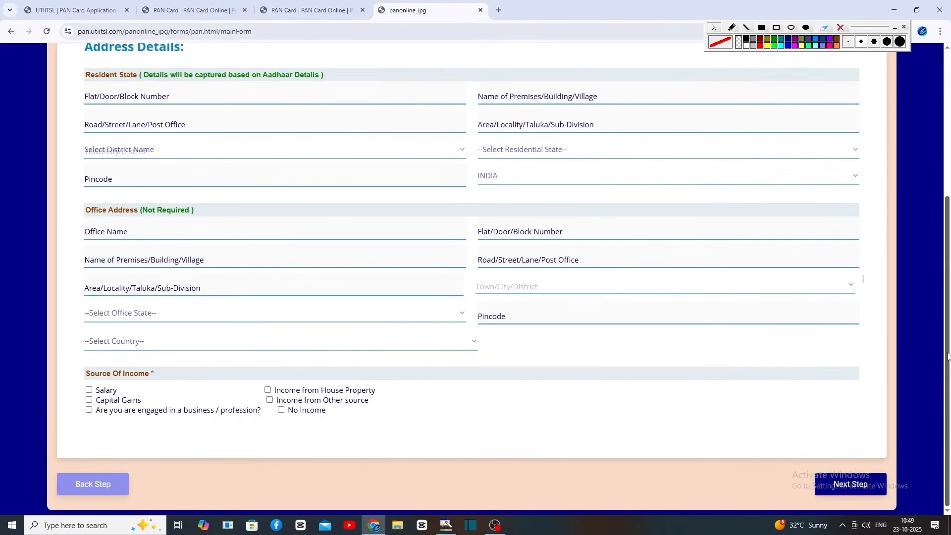
mouse_move(69, 361)
left_mouse_down()
mouse_move(157, 396)
mouse_move(170, 380)
left_mouse_up()
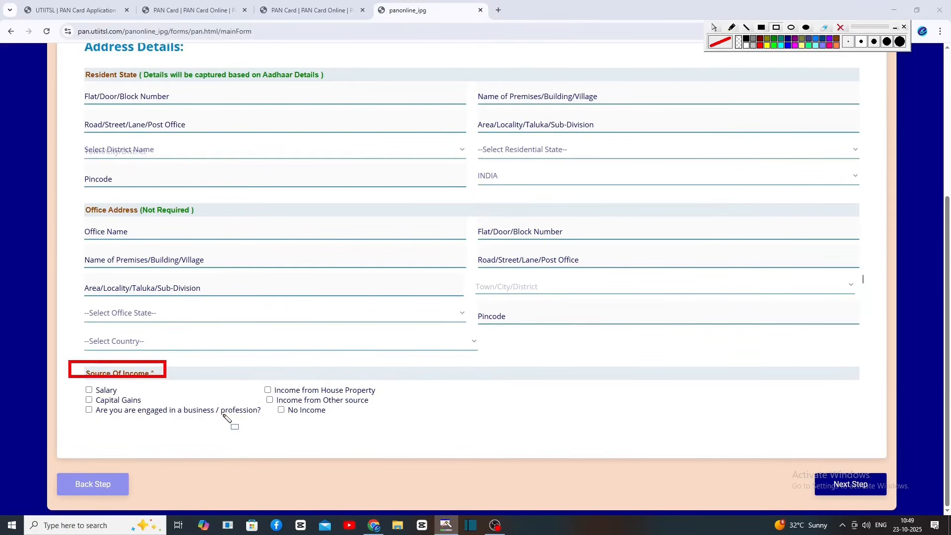
left_click_drag(261, 394, 278, 408)
left_click(270, 400)
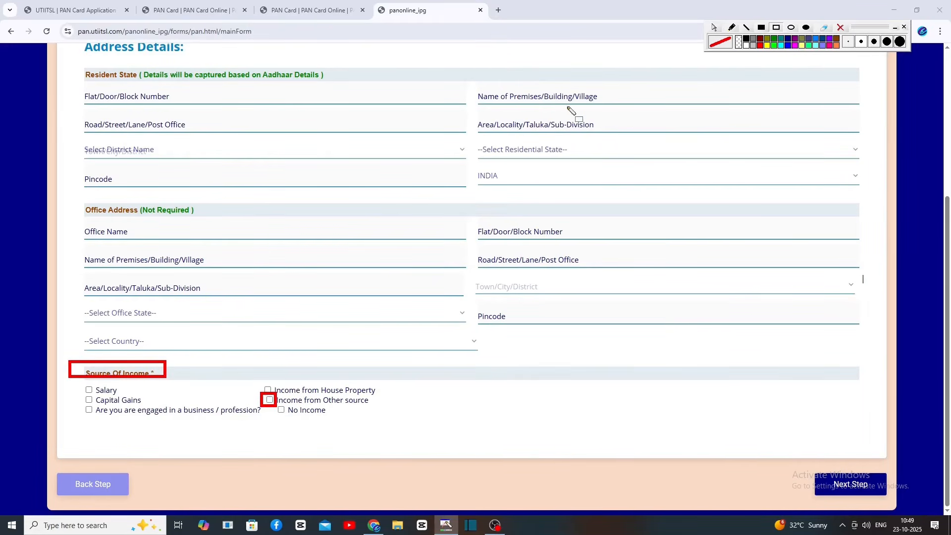
left_click(833, 488)
left_click(833, 488)
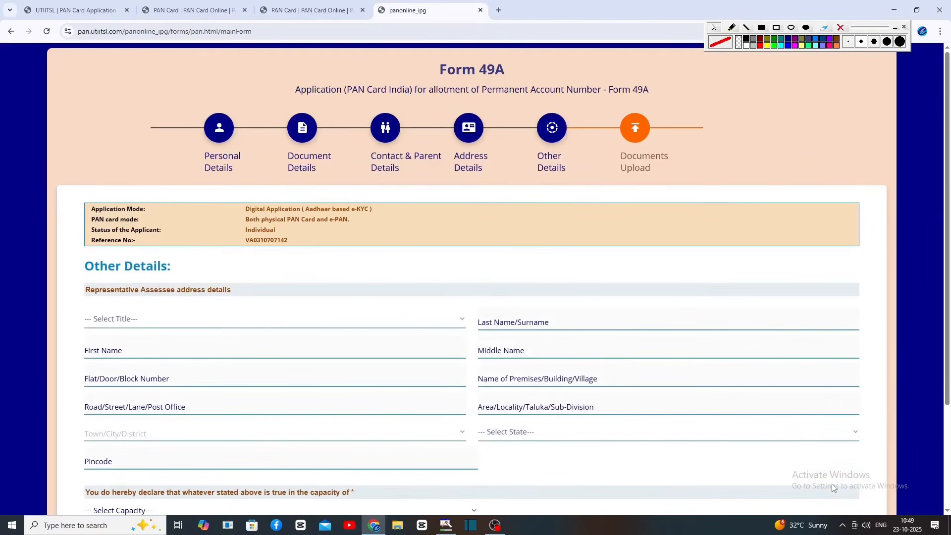
Set the declaration capacity to HIMSELF/HERSELF below the representative assessee section, and check the verifier name
scroll(831, 484, "down", 2)
mouse_move(76, 193)
left_mouse_down()
mouse_move(216, 246)
mouse_move(379, 332)
mouse_move(524, 384)
mouse_move(570, 382)
left_mouse_up()
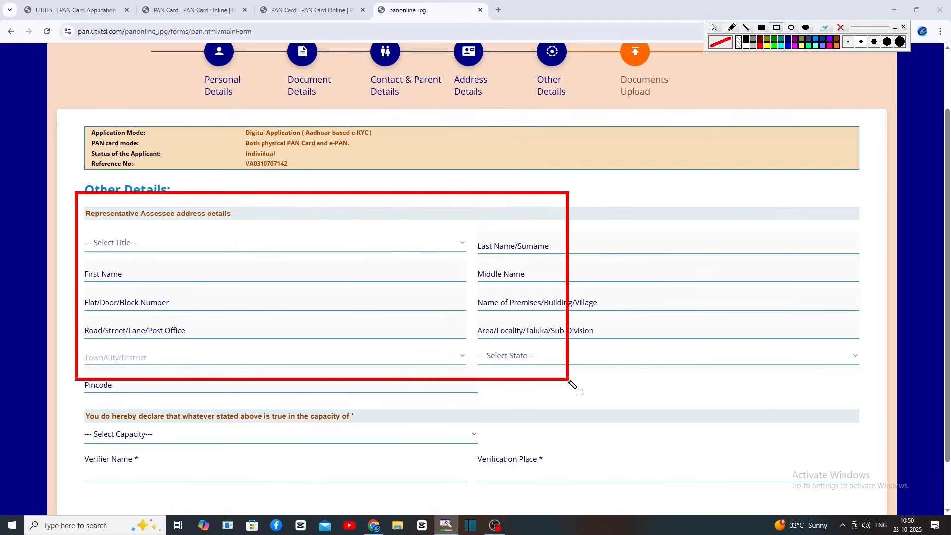
left_click_drag(74, 420, 156, 443)
left_click(145, 436)
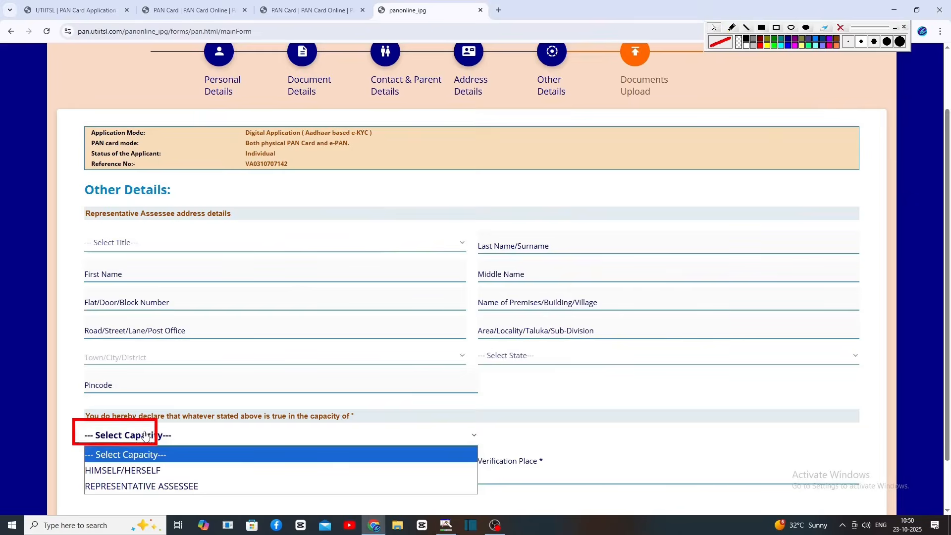
left_click(128, 470)
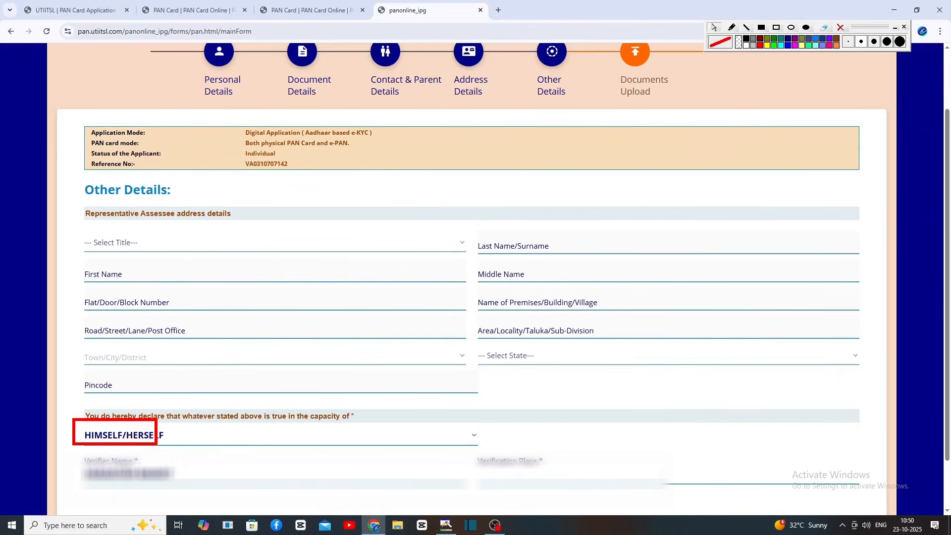
key("ctrl+r")
left_click_drag(74, 462, 182, 478)
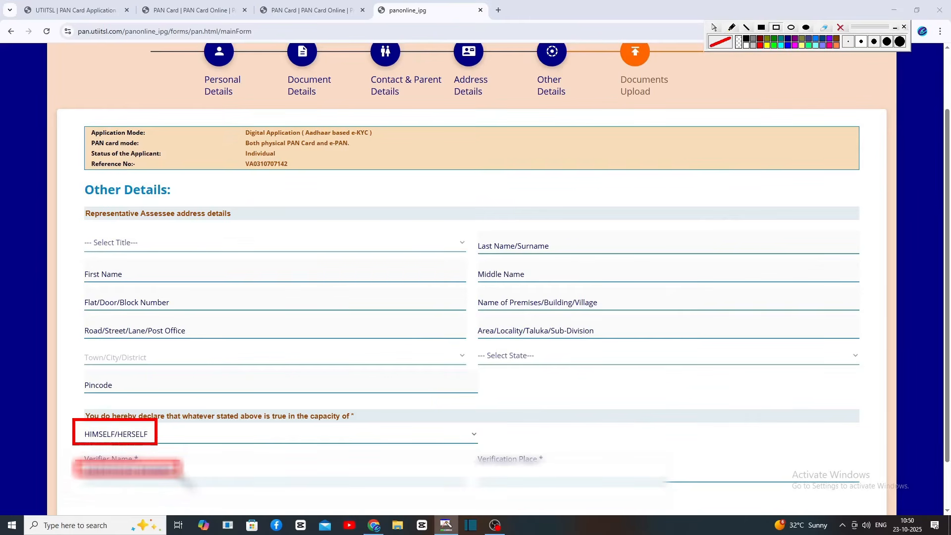
Check the verification place next to the verifier name, and proceed to the documents upload
left_click_drag(468, 450, 581, 489)
scroll(849, 484, "down", 1)
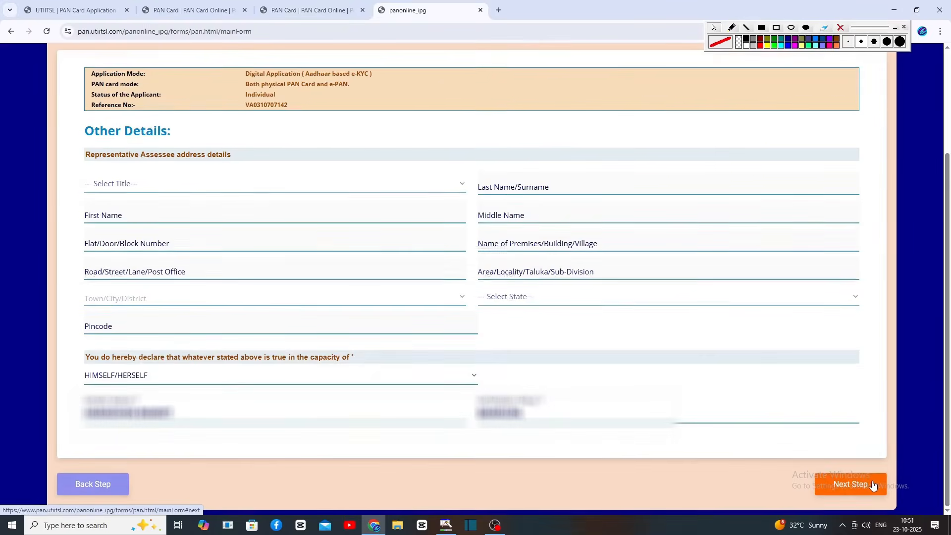
left_click(871, 484)
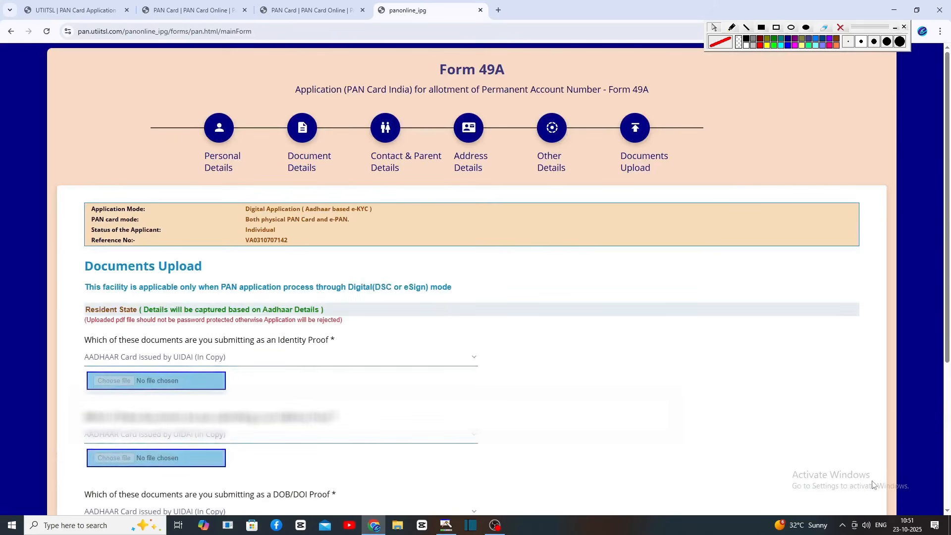
Review the Aadhaar-based identity, address and DOB proofs and the photo and signature fields, and submit the application
left_click_drag(949, 293, 950, 398)
left_click_drag(77, 145, 762, 443)
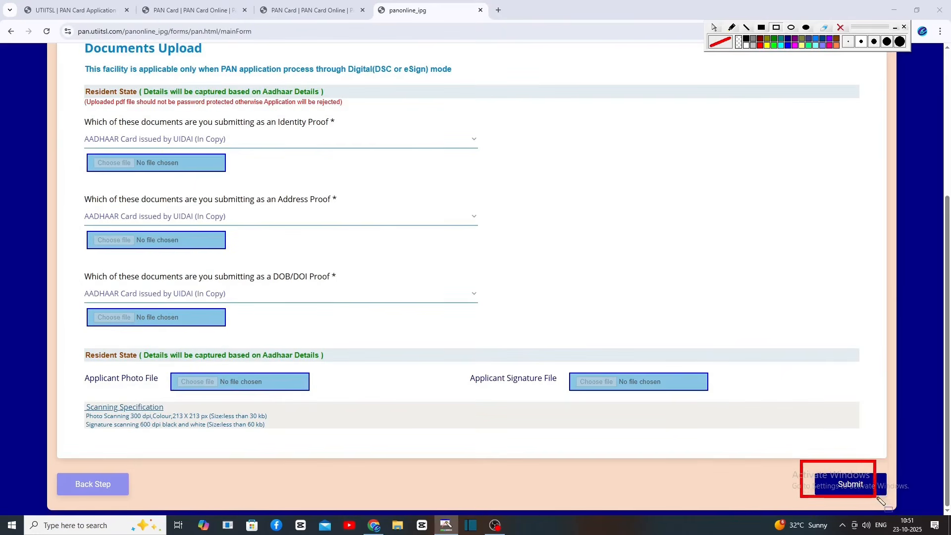
left_click_drag(876, 498, 889, 497)
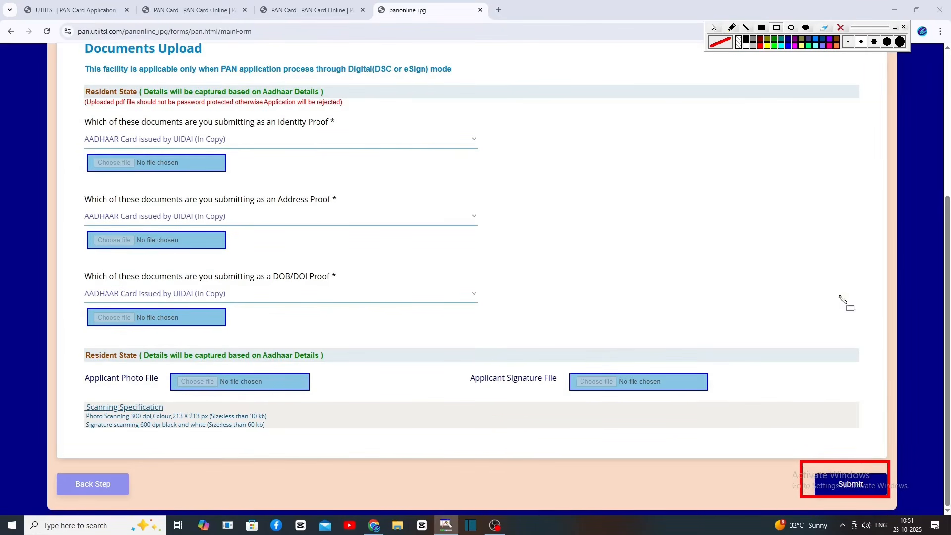
left_click(835, 481)
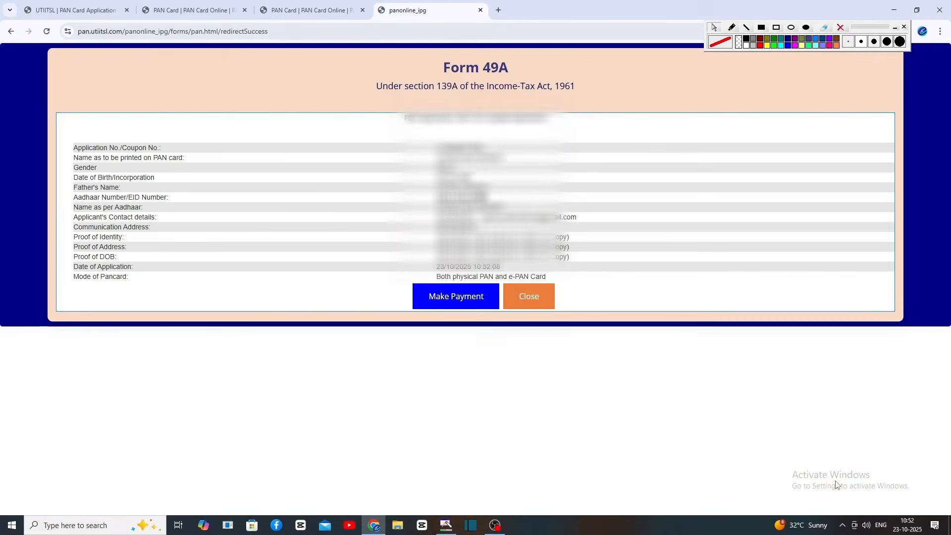
Review the applicant details in the application summary, and proceed to make the payment
left_click_drag(418, 129, 576, 284)
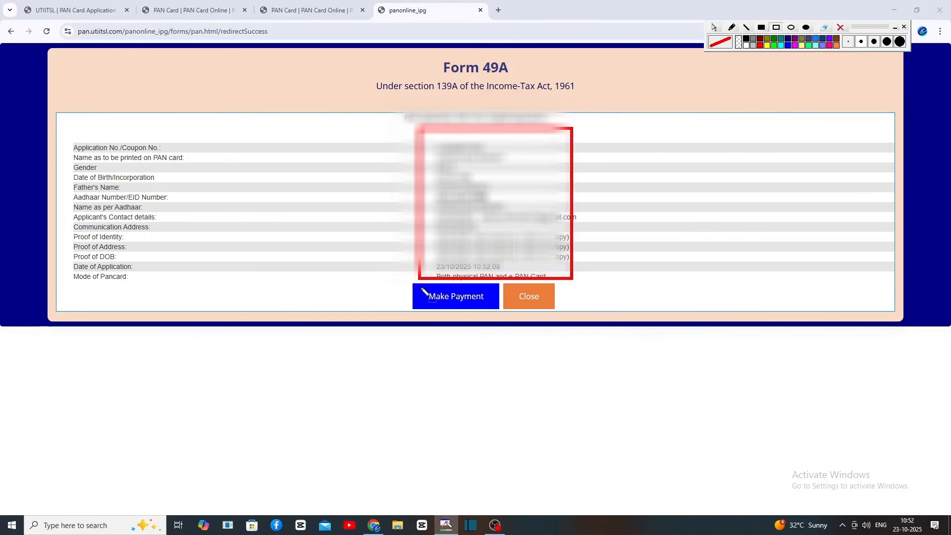
left_click_drag(415, 287, 493, 313)
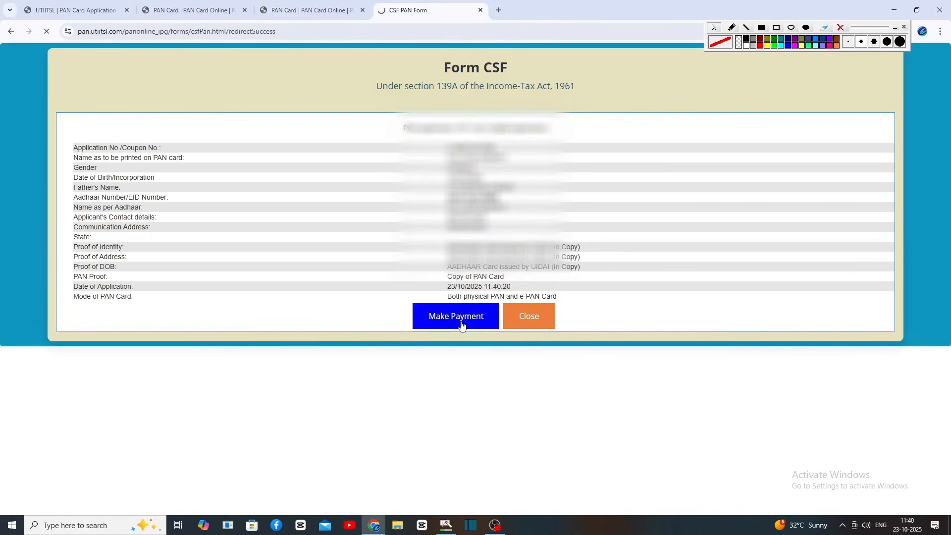
left_click(458, 321)
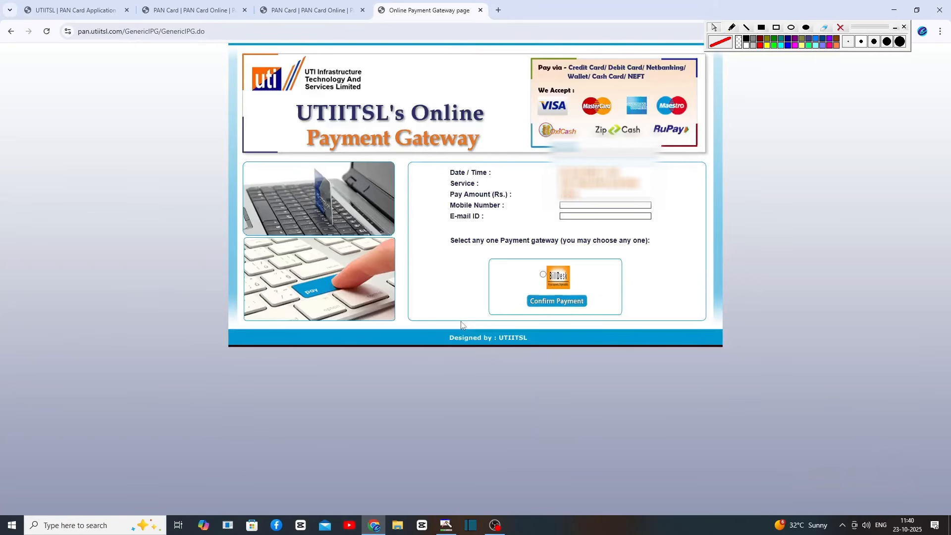
Fill in the payer's mobile number and e-mail ID, confirm payment through BillDesk, and review the available payment methods
left_click_drag(548, 194, 651, 223)
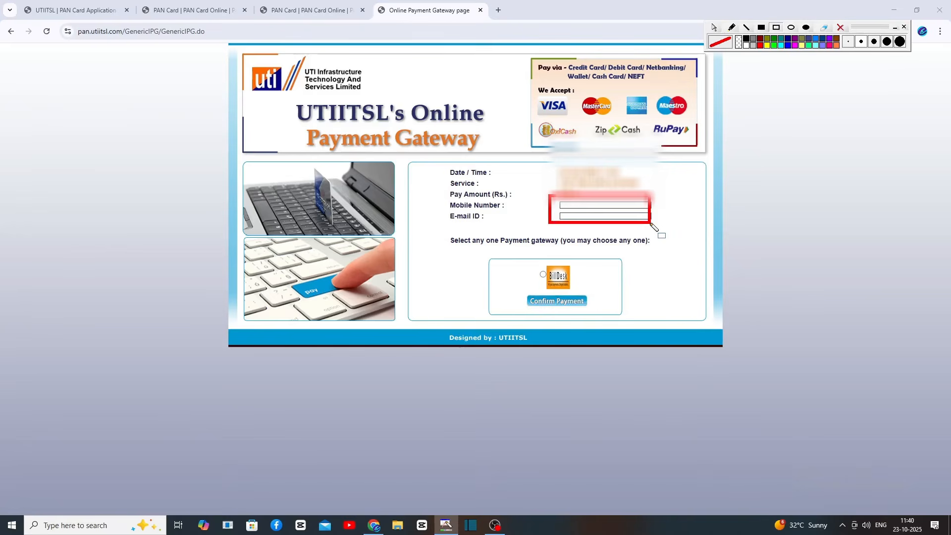
left_click_drag(528, 256, 583, 297)
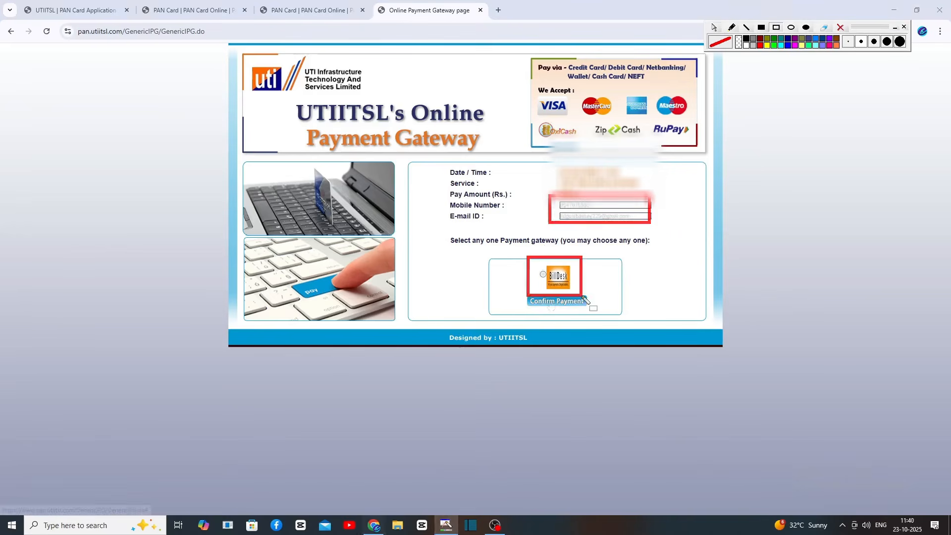
left_click(551, 302)
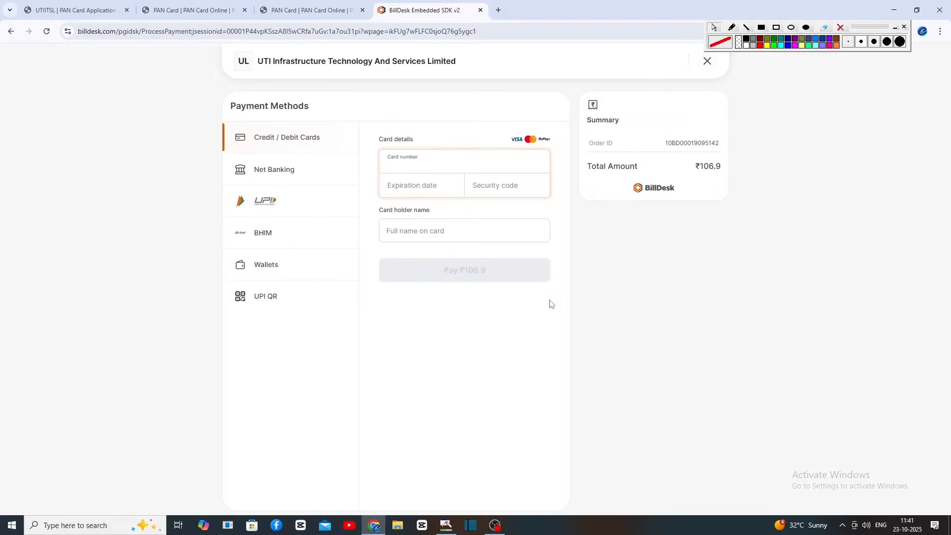
left_click_drag(222, 121, 349, 335)
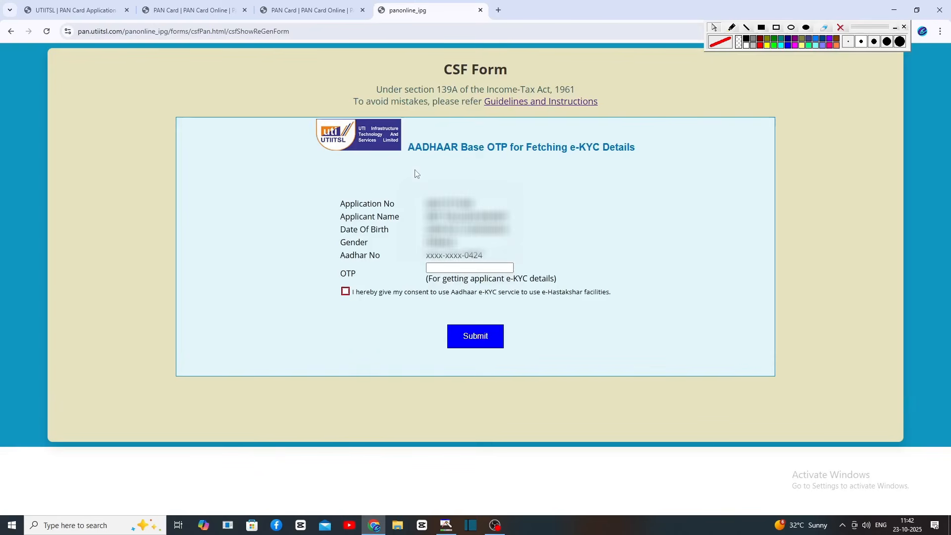
Submit the Aadhaar OTP with consent for fetching the e-KYC details, and update the resident address from the Aadhaar details
left_click_drag(420, 192, 549, 250)
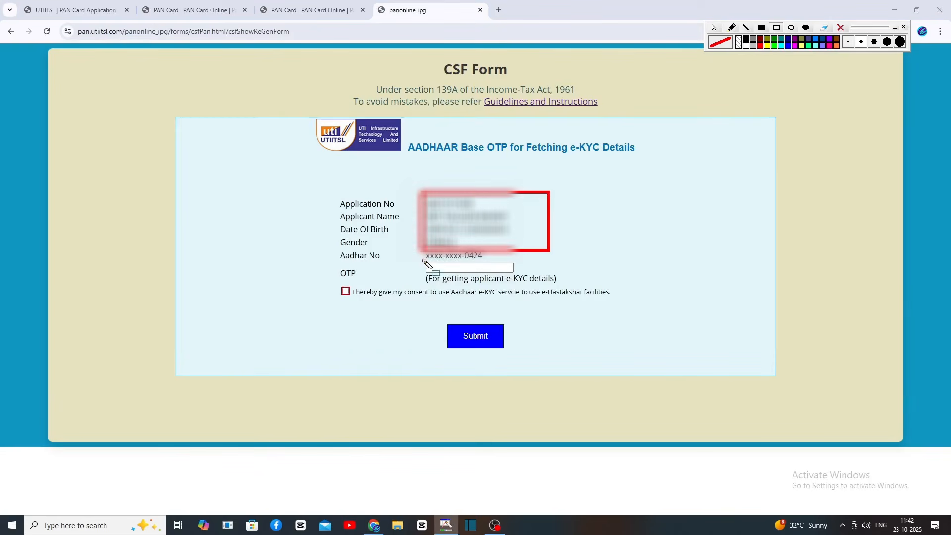
left_click_drag(424, 262, 489, 274)
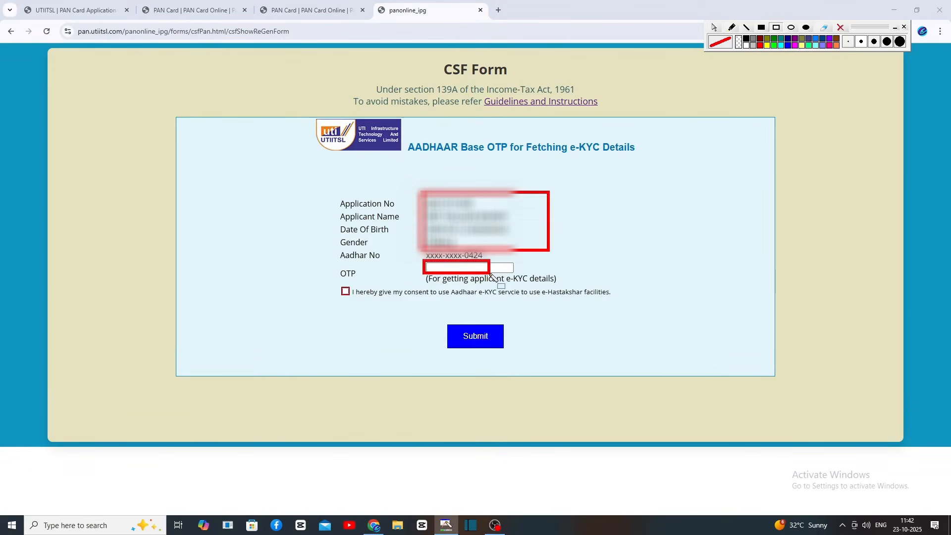
left_click(477, 337)
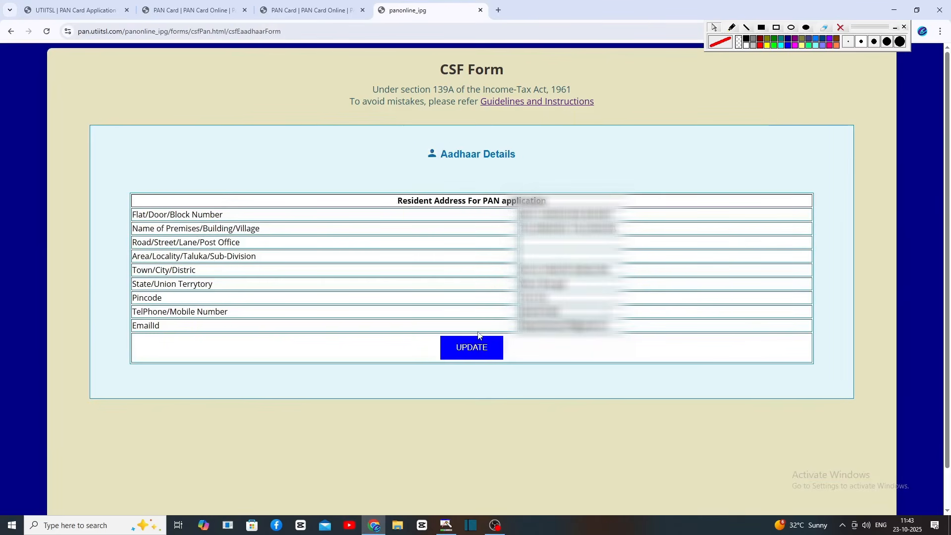
left_click(475, 346)
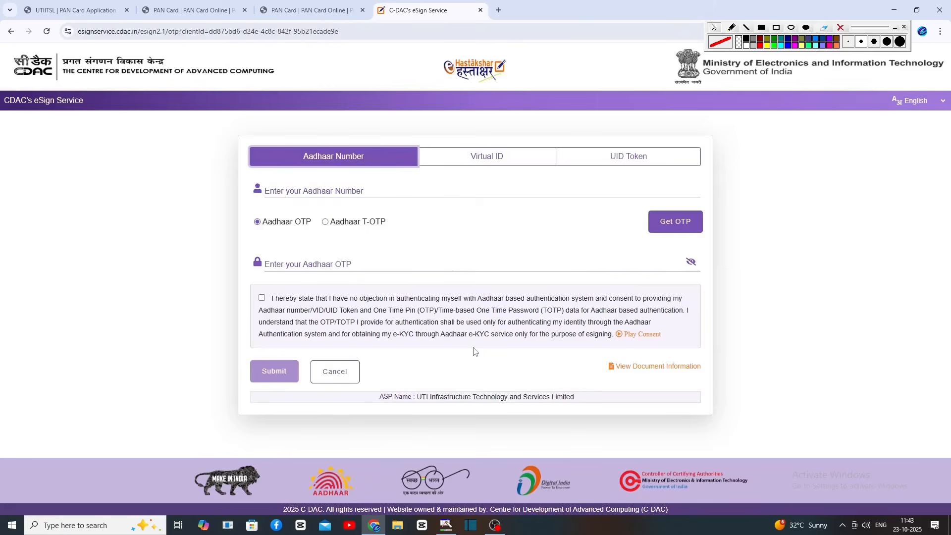
Enter the applicant's Aadhaar number in C-DAC's eSign service, and request an Aadhaar OTP
mouse_move(257, 175)
left_mouse_down()
mouse_move(382, 205)
mouse_move(375, 195)
left_mouse_up()
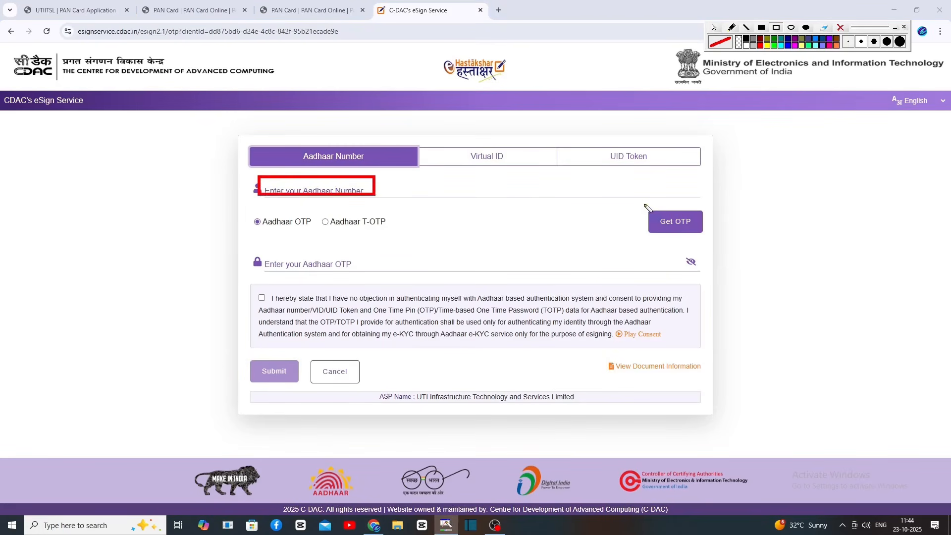
left_click_drag(642, 201, 704, 234)
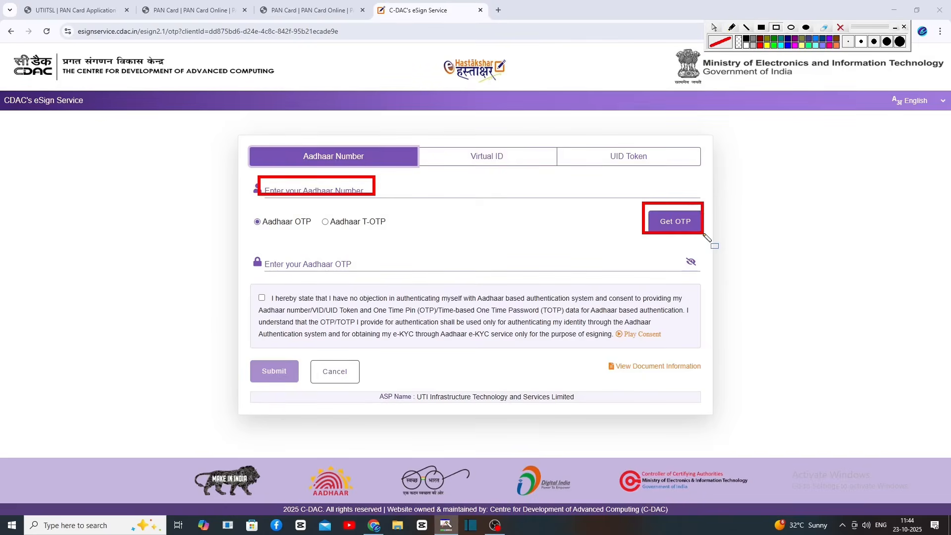
left_click(671, 228)
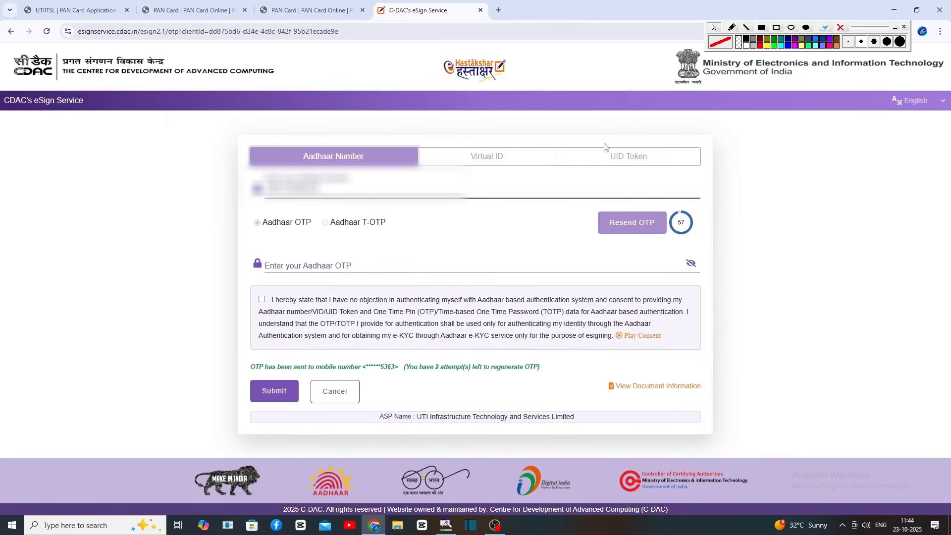
Enter the Aadhaar OTP, give consent to Aadhaar-based authentication, and submit the eSign request
mouse_move(247, 246)
left_mouse_down()
mouse_move(386, 288)
mouse_move(370, 274)
left_mouse_up()
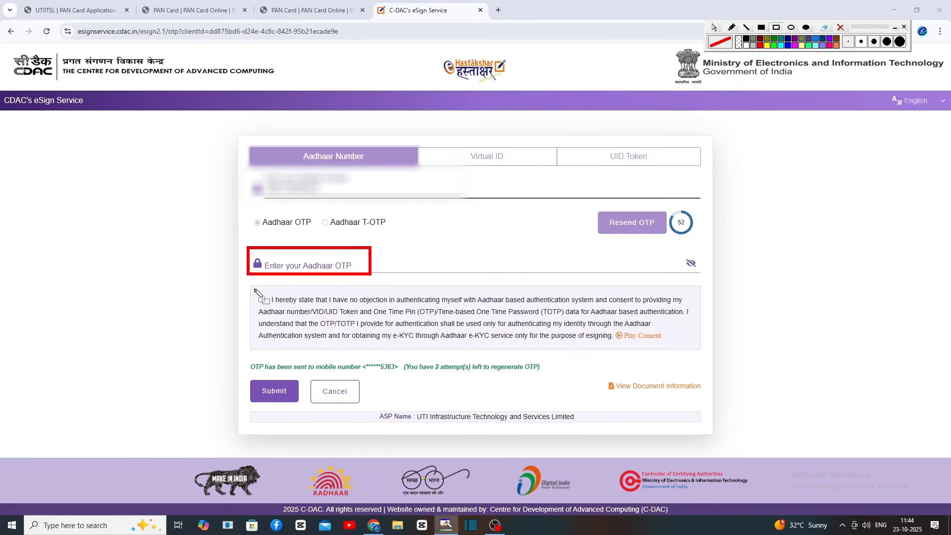
left_click_drag(249, 288, 279, 312)
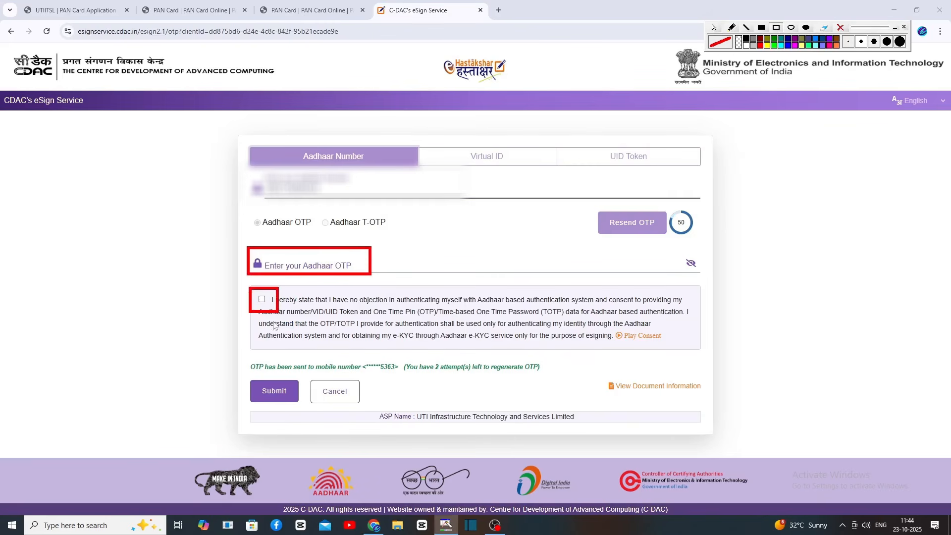
left_click_drag(240, 372, 300, 405)
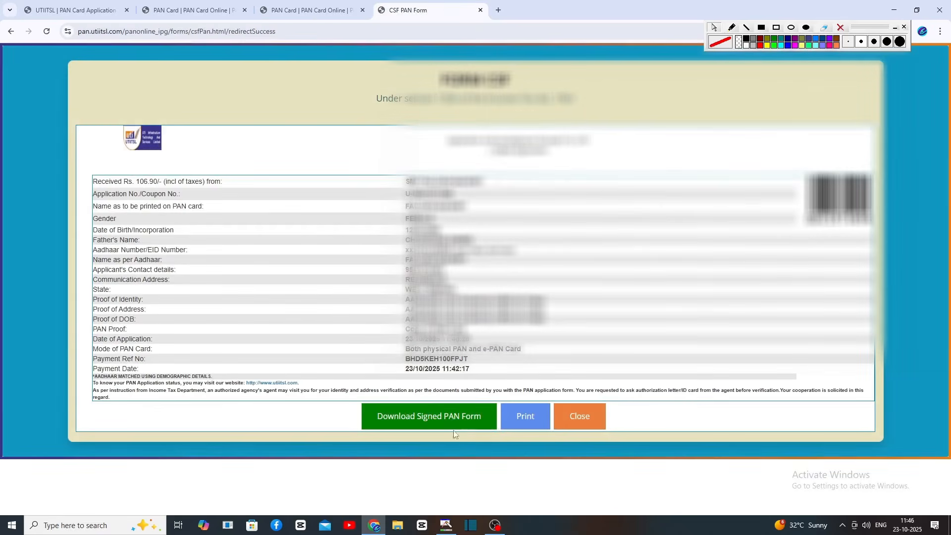
Download the signed PAN form, and open the downloaded PDF
left_click(451, 420)
left_click(897, 46)
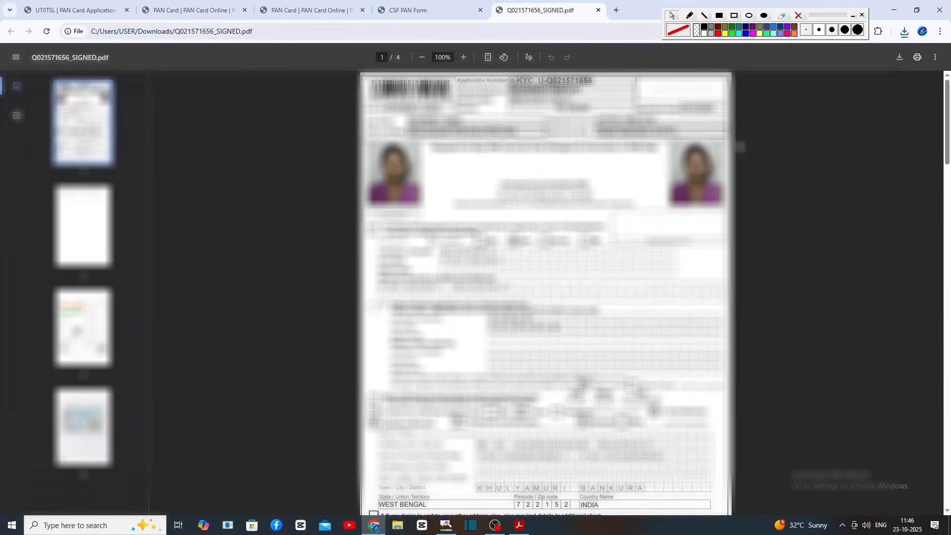